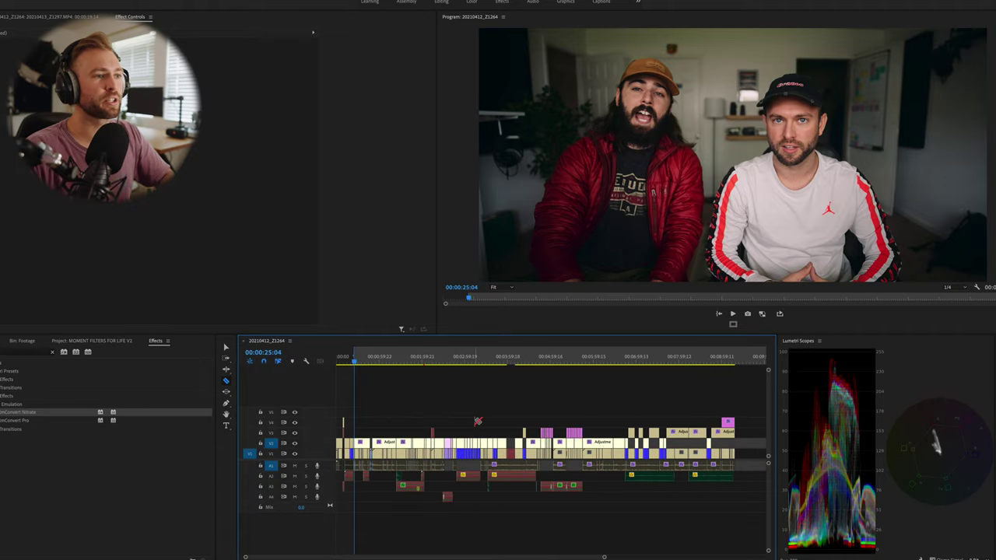
Zoom the timeline out with the minus key to show more of the sequence
{"action": "key", "text": "minus"}
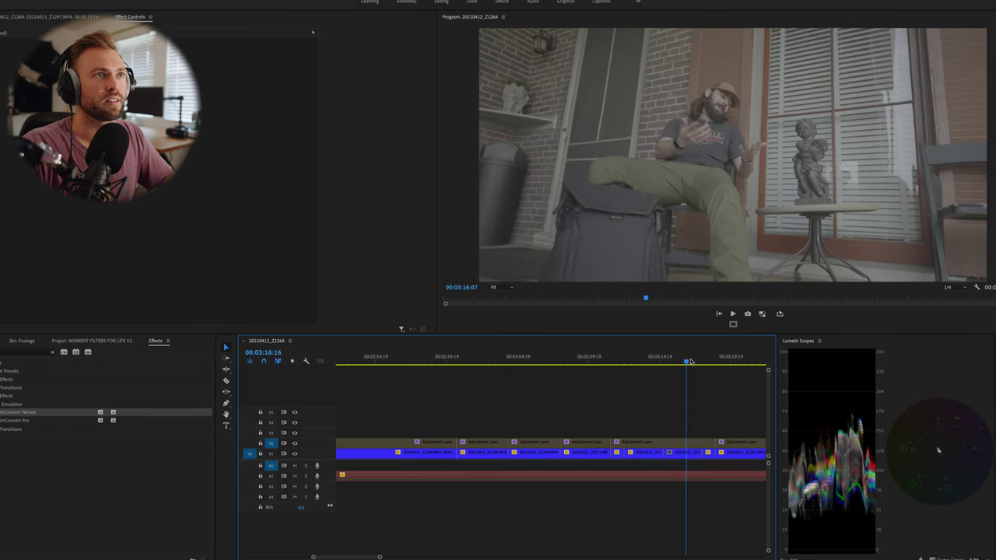
Copy the porch adjustment layer up to V3 and delete its old effects
{"action": "left_click_drag", "start_coordinate": [696, 362], "coordinate": [705, 365]}
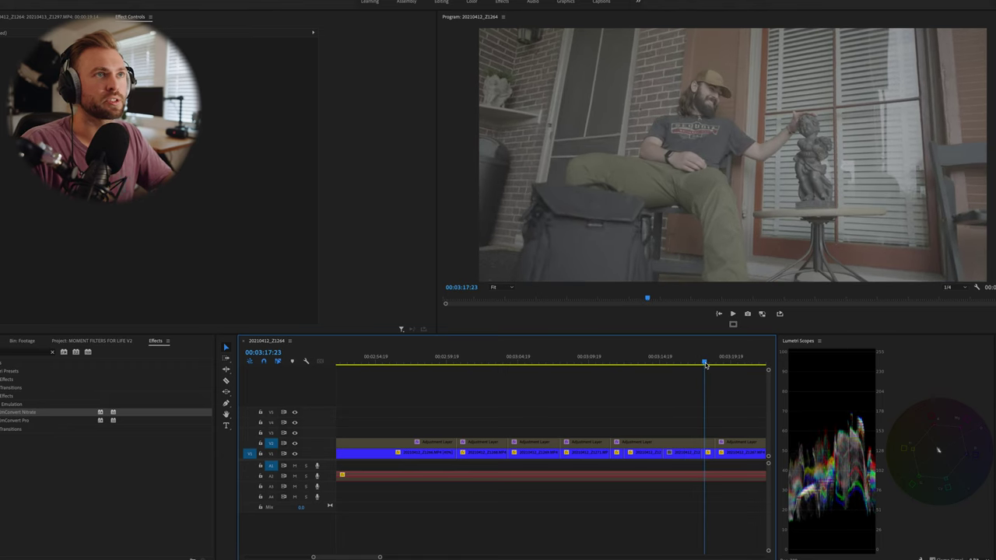
{"action": "scroll", "coordinate": [678, 400], "scroll_direction": "down", "scroll_amount": 4}
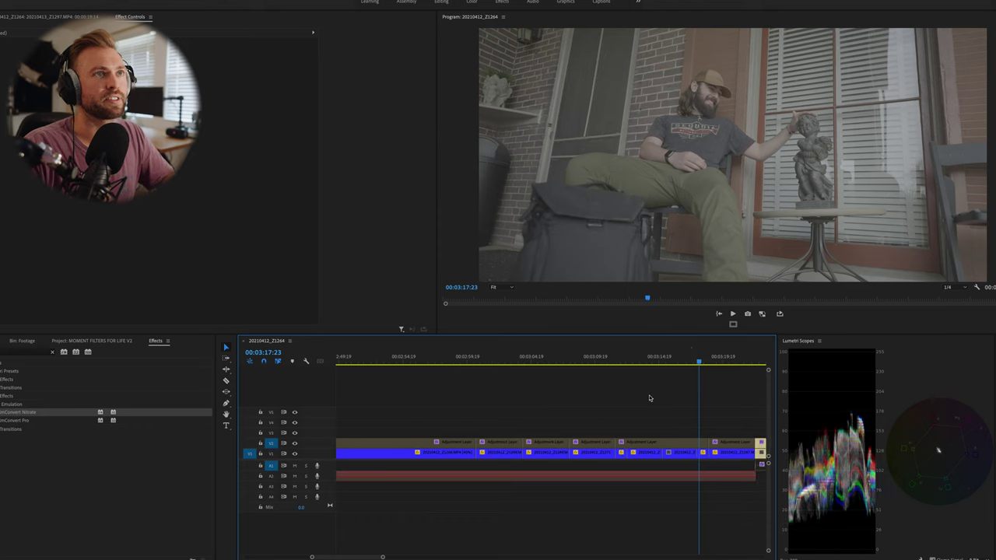
{"action": "left_click", "coordinate": [652, 443]}
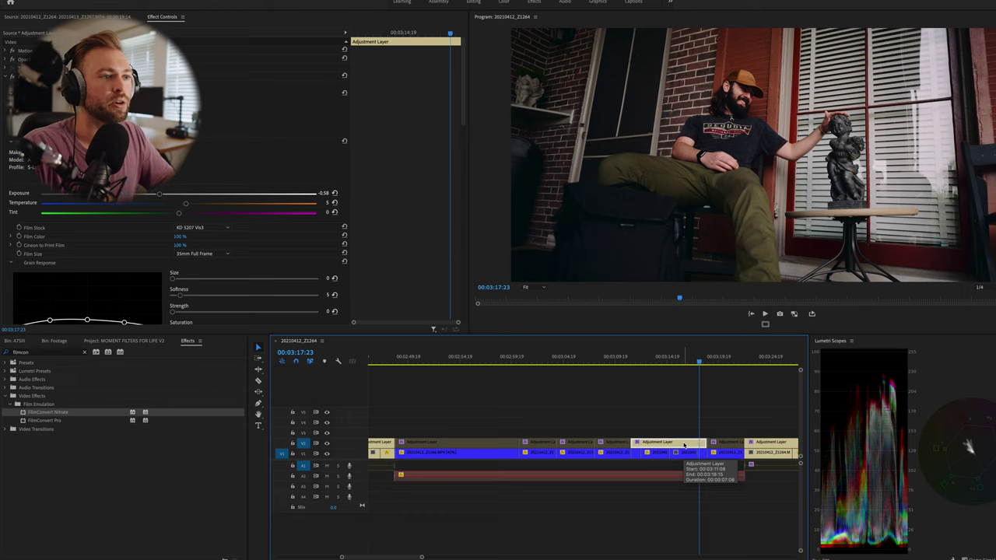
{"action": "left_click", "coordinate": [684, 445]}
{"action": "key", "text": "shift+e"}
{"action": "left_click_drag", "start_coordinate": [673, 444], "coordinate": [678, 430]}
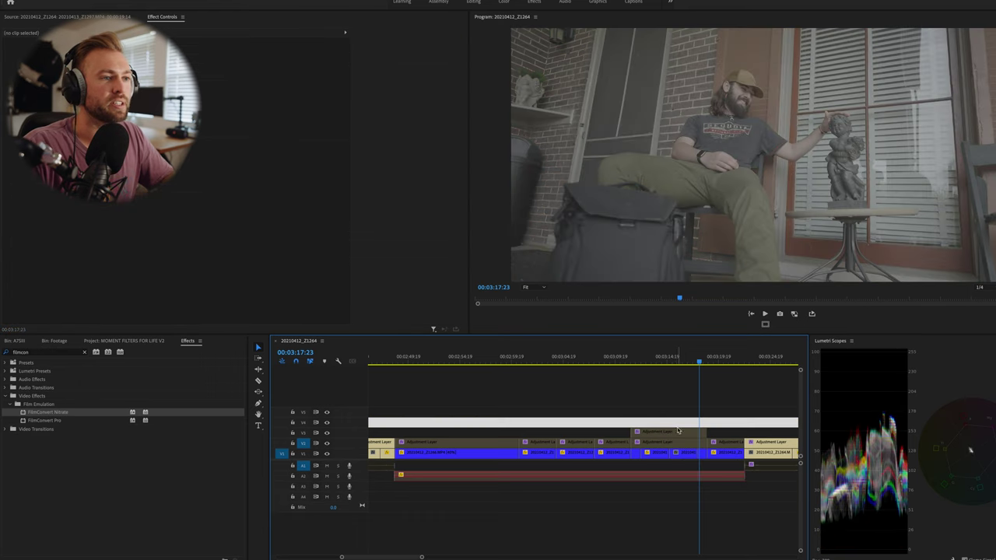
{"action": "left_click_drag", "start_coordinate": [760, 425], "coordinate": [759, 428]}
{"action": "key", "text": "Delete"}
{"action": "key", "text": "Delete"}
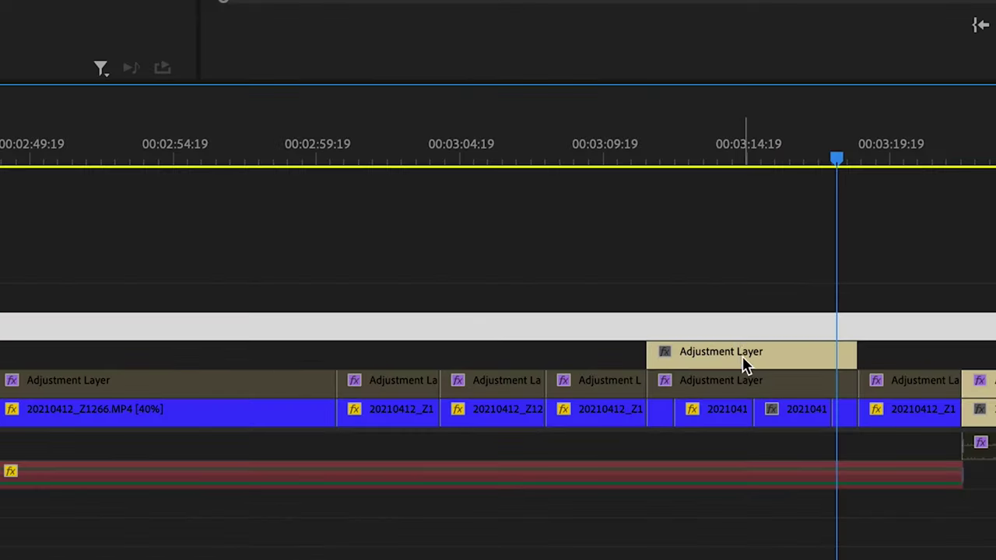
{"action": "left_click", "coordinate": [744, 363]}
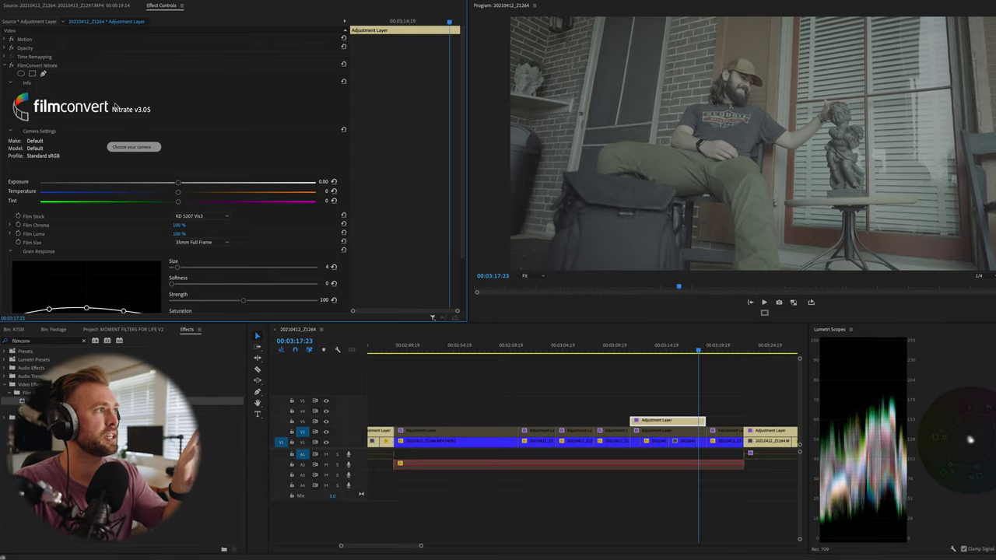
Apply a Sony A7s mk3, S-Log3 S-Gamut3.Cine camera profile in FilmConvert
{"action": "left_click", "coordinate": [143, 147]}
{"action": "left_click", "coordinate": [496, 152]}
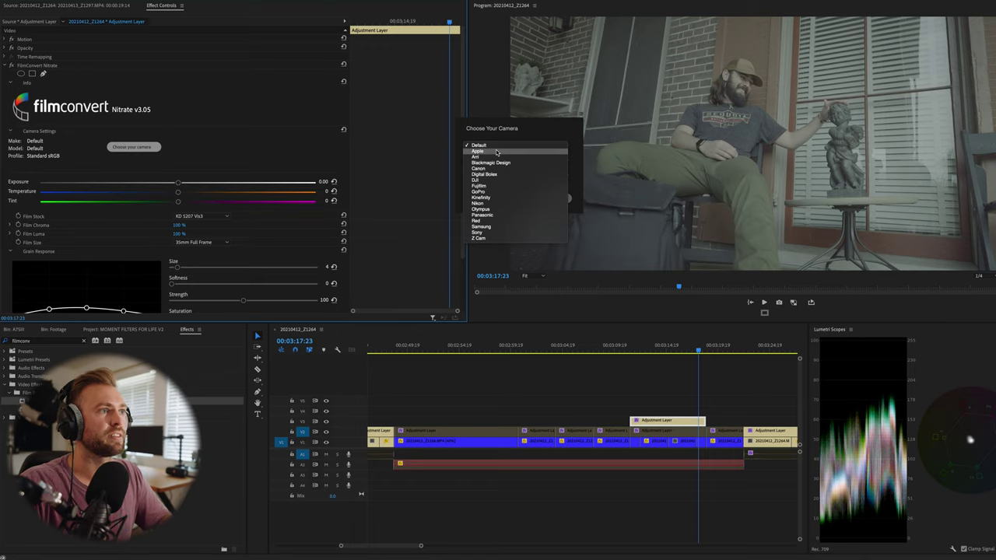
{"action": "left_click", "coordinate": [488, 234]}
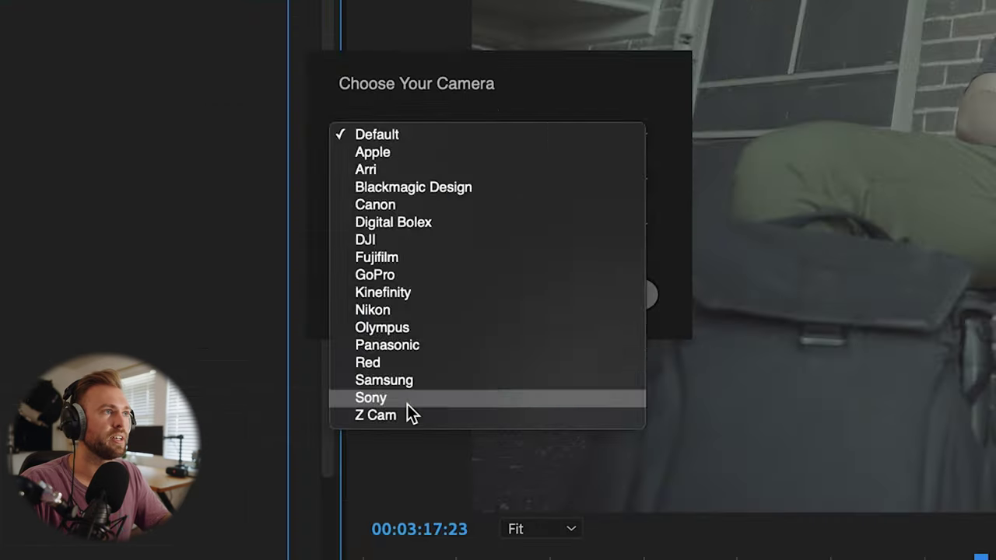
{"action": "left_click", "coordinate": [489, 160]}
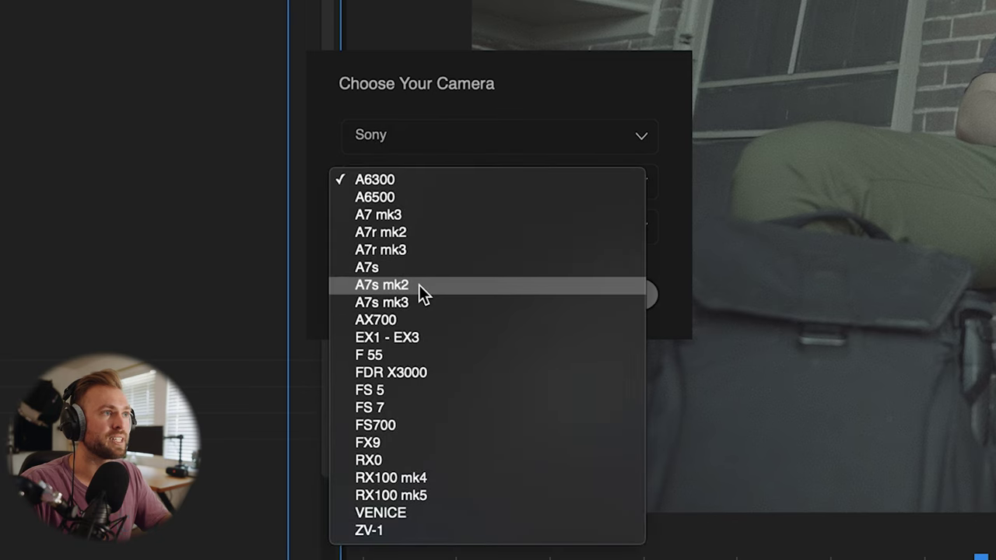
{"action": "left_click", "coordinate": [418, 303]}
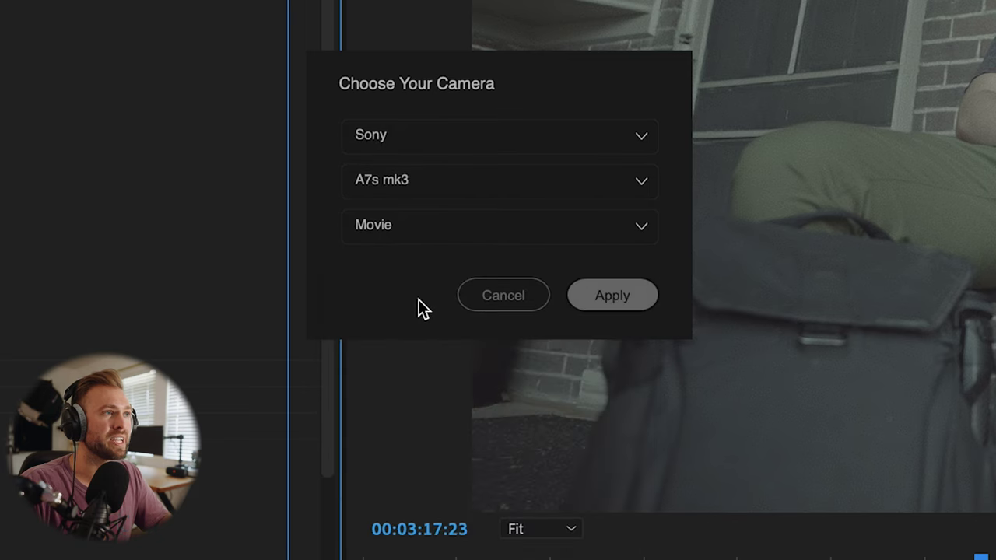
{"action": "left_click", "coordinate": [410, 223]}
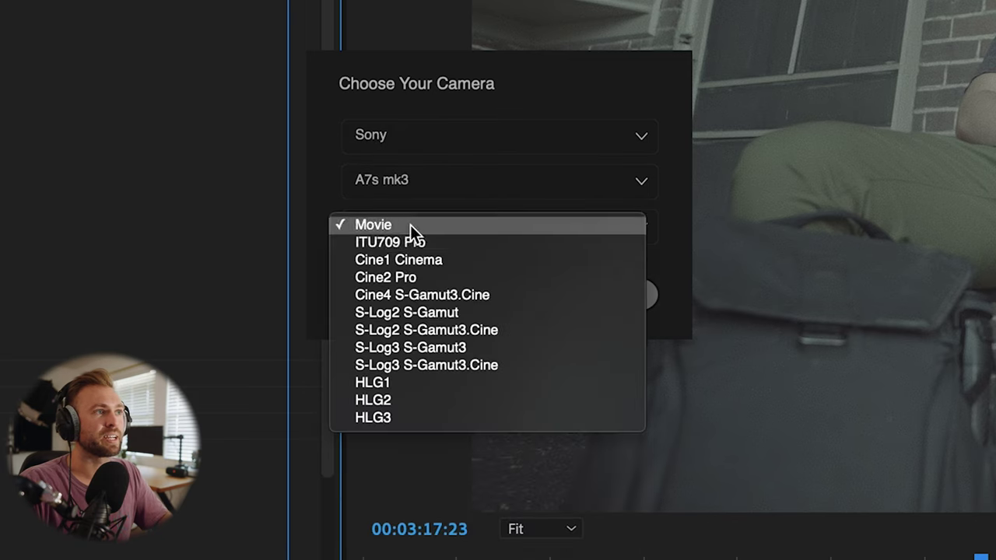
{"action": "left_click", "coordinate": [457, 370]}
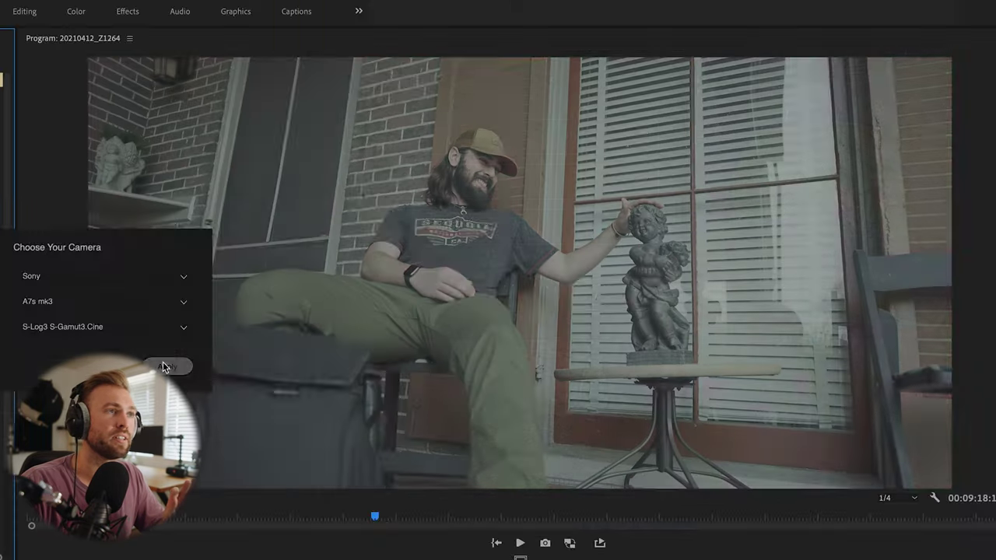
{"action": "left_click", "coordinate": [164, 366]}
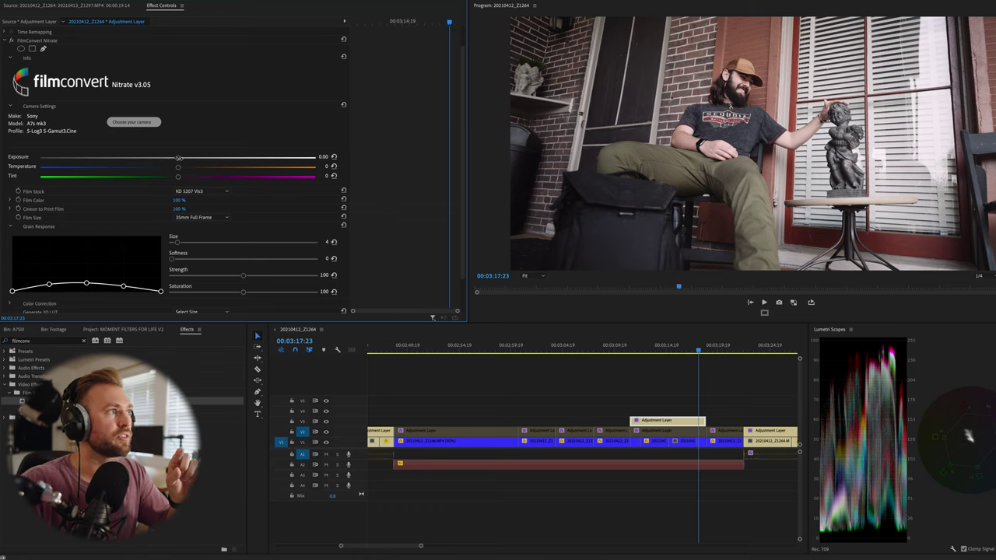
Set FilmConvert exposure to -0.39 and grain strength and saturation to 0
{"action": "mouse_move", "coordinate": [178, 157]}
{"action": "left_mouse_down"}
{"action": "mouse_move", "coordinate": [158, 158]}
{"action": "mouse_move", "coordinate": [166, 158]}
{"action": "left_mouse_up"}
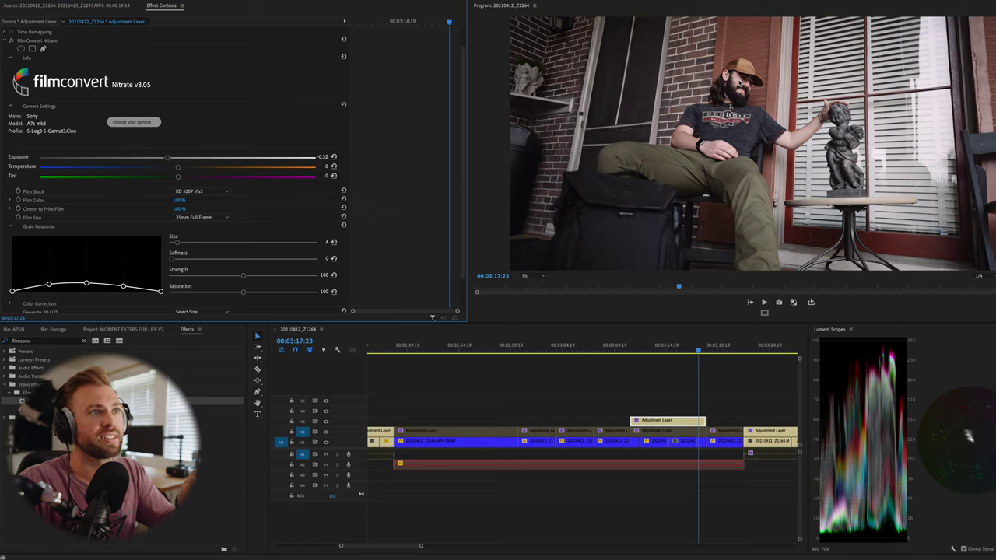
{"action": "left_click_drag", "start_coordinate": [166, 158], "coordinate": [165, 158]}
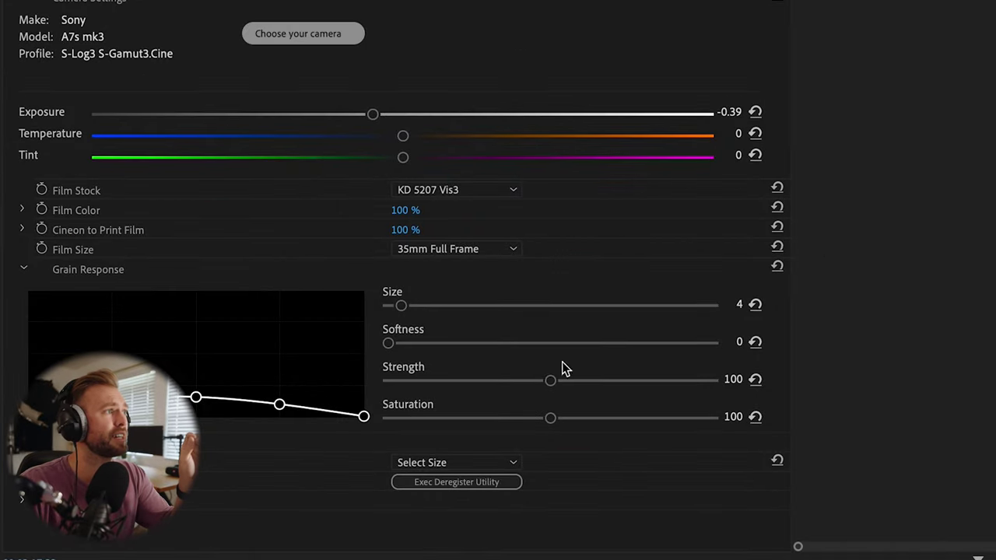
{"action": "left_click_drag", "start_coordinate": [550, 379], "coordinate": [292, 407]}
{"action": "left_click_drag", "start_coordinate": [442, 430], "coordinate": [283, 446]}
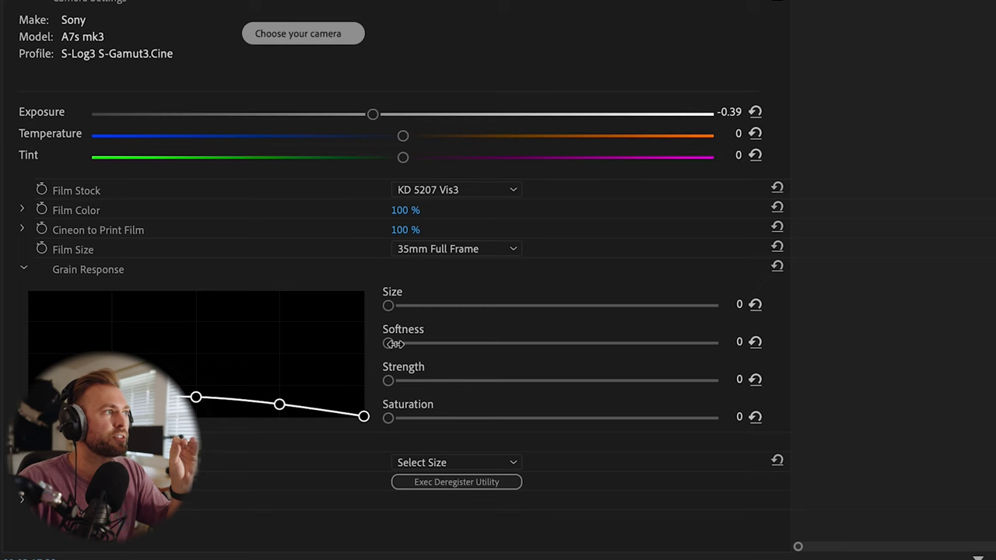
Set FilmConvert grain softness to 5 and browse the film stock list
{"action": "left_click_drag", "start_coordinate": [391, 343], "coordinate": [417, 342]}
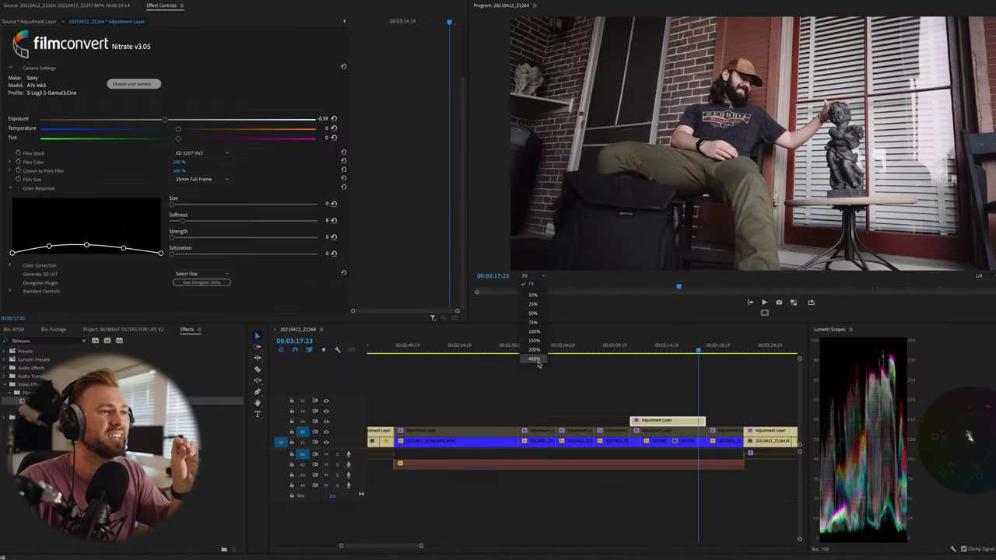
{"action": "left_click", "coordinate": [539, 363]}
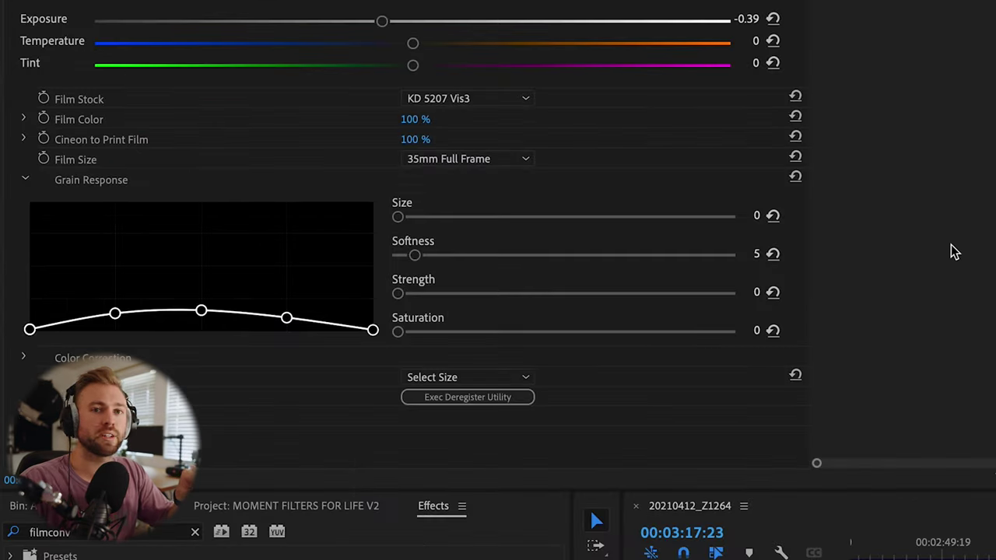
{"action": "left_click", "coordinate": [460, 98]}
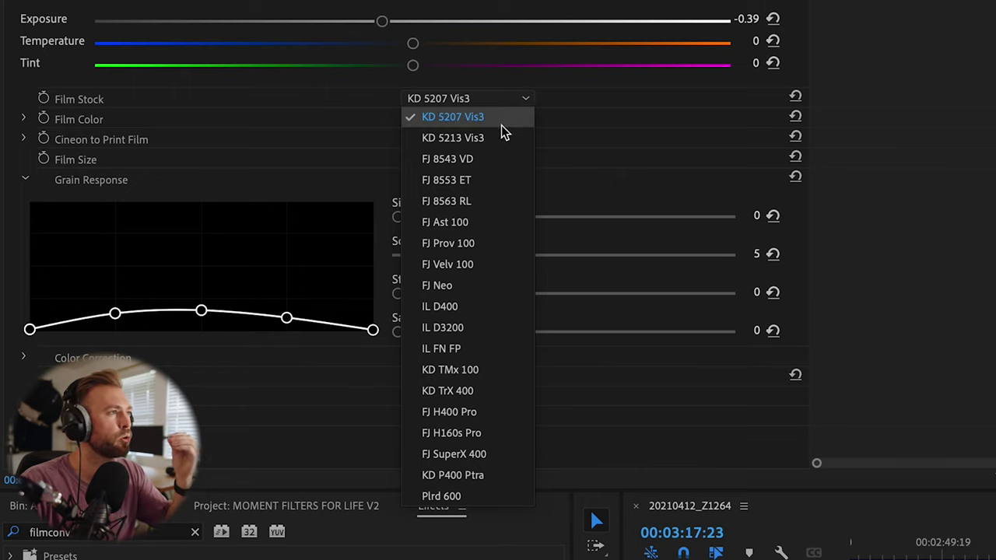
{"action": "left_click", "coordinate": [626, 117]}
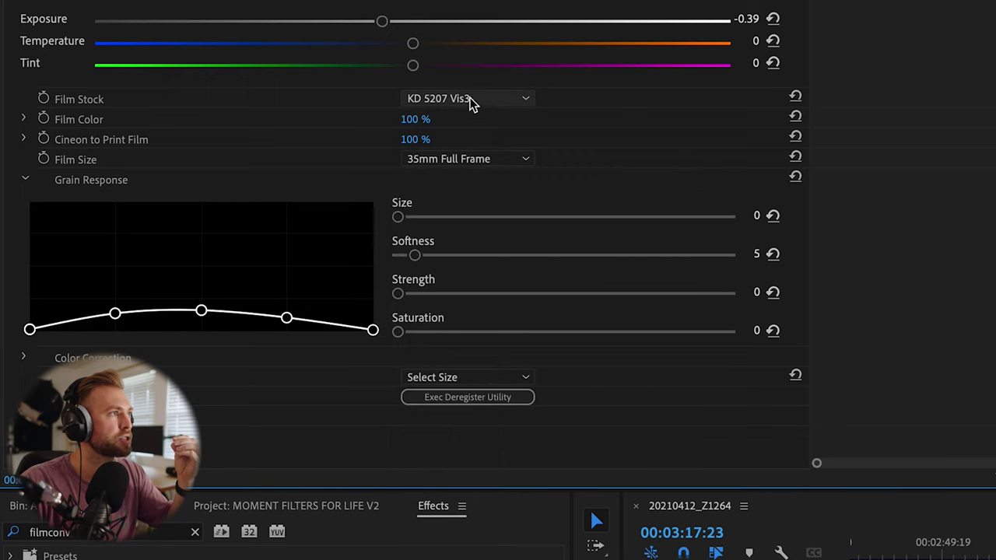
{"action": "scroll", "coordinate": [480, 99], "scroll_direction": "down", "scroll_amount": 2}
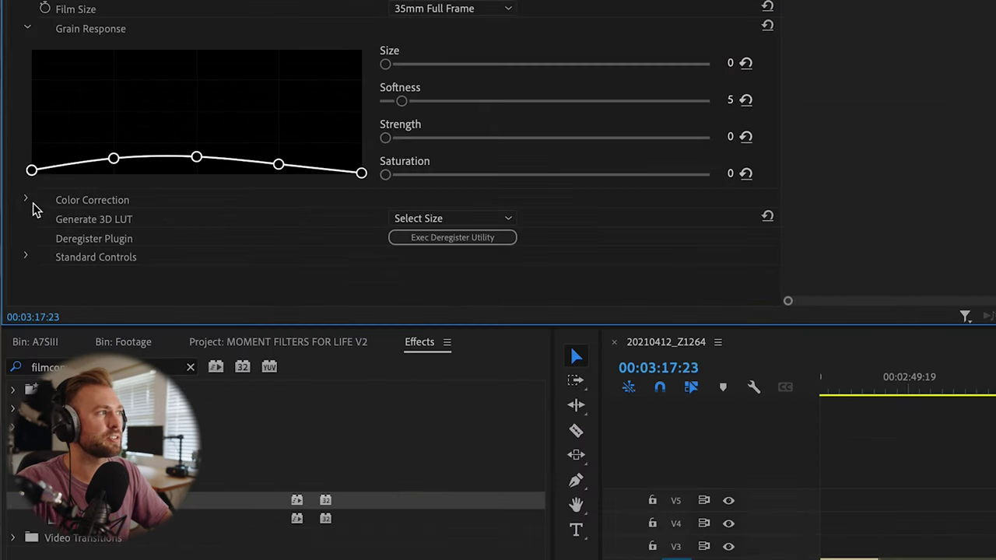
Boost FilmConvert's colour saturation to 150
{"action": "left_click", "coordinate": [10, 265]}
{"action": "scroll", "coordinate": [864, 172], "scroll_direction": "down", "scroll_amount": 10}
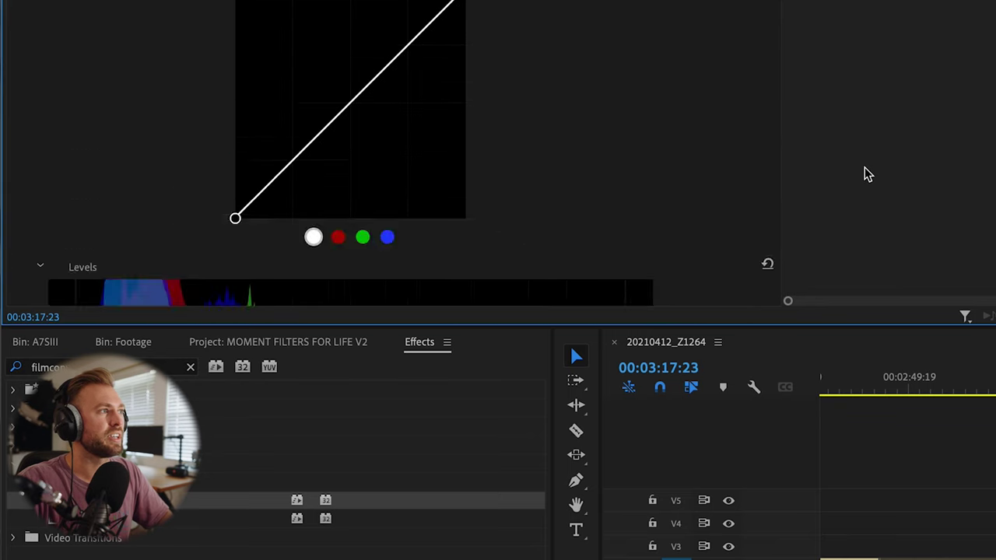
{"action": "left_click_drag", "start_coordinate": [366, 34], "coordinate": [519, 32]}
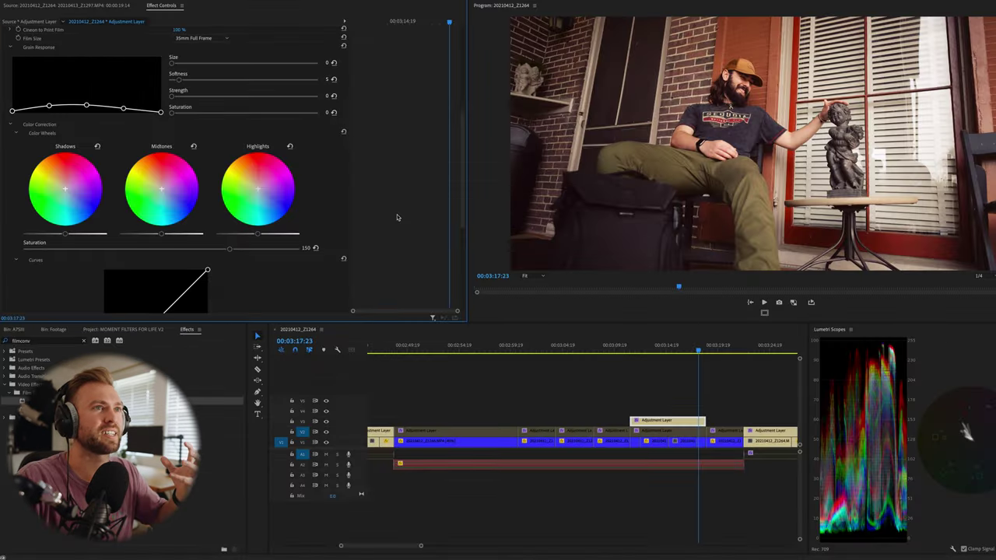
{"action": "scroll", "coordinate": [397, 214], "scroll_direction": "up", "scroll_amount": 6}
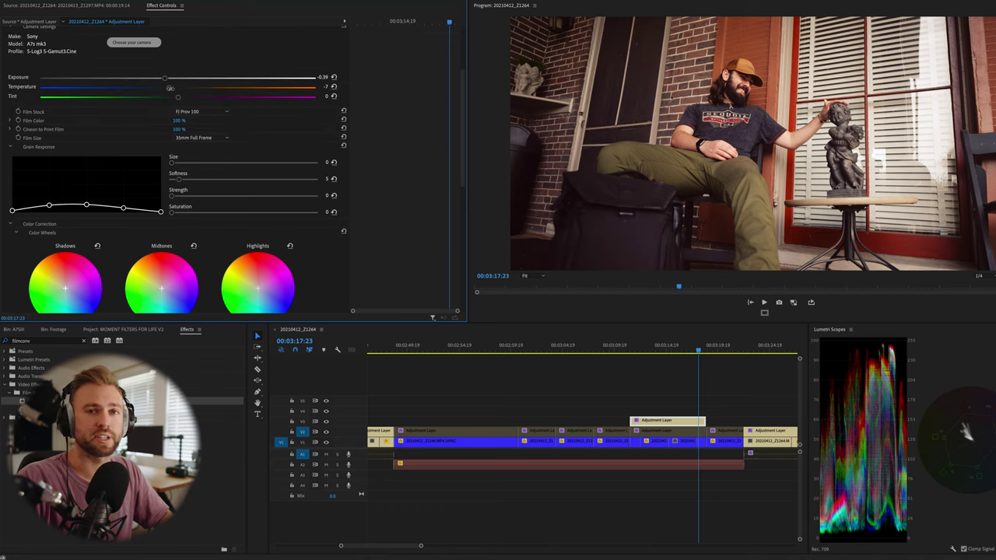
{"action": "scroll", "coordinate": [373, 220], "scroll_direction": "down", "scroll_amount": 4}
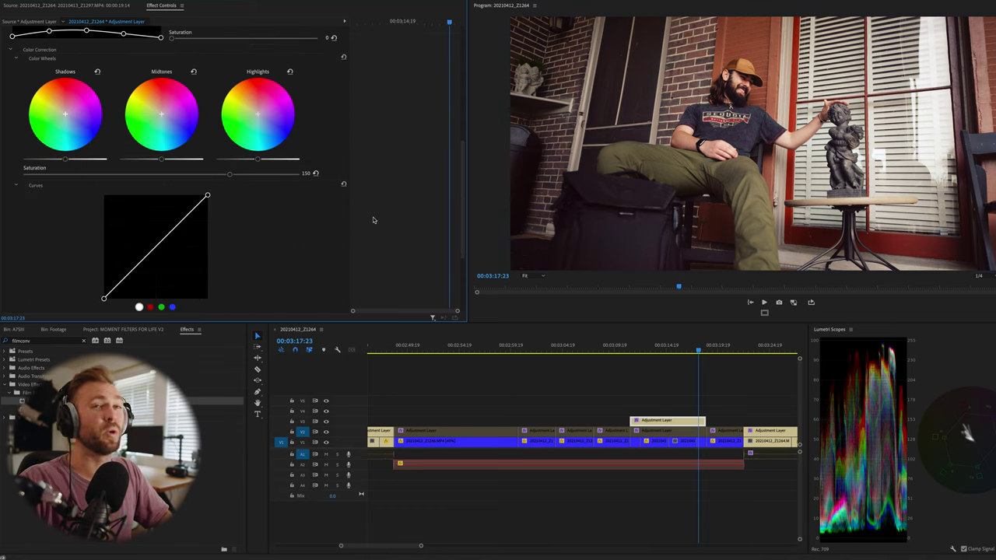
{"action": "scroll", "coordinate": [373, 220], "scroll_direction": "up", "scroll_amount": 5}
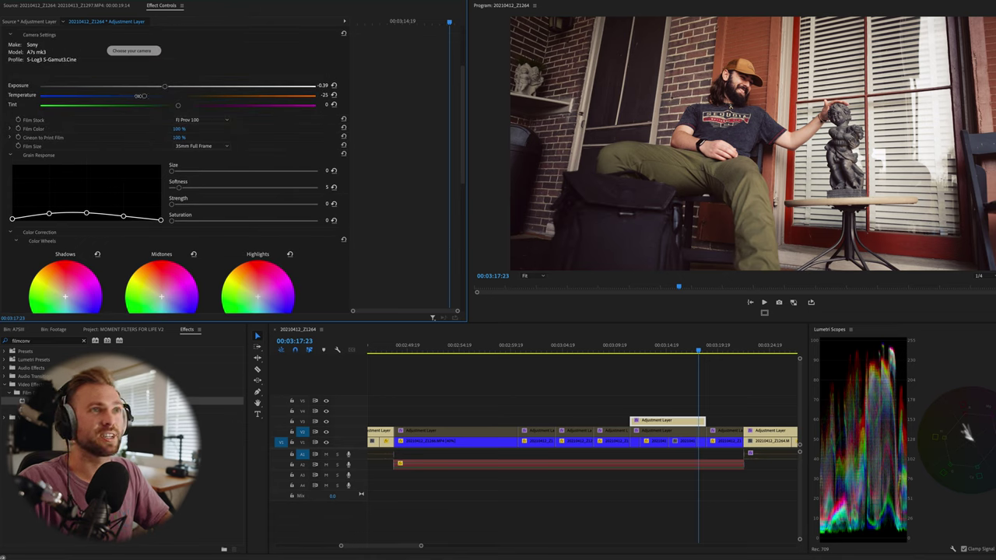
Warm the temperature to -15 and set the tint to about -5
{"action": "left_click_drag", "start_coordinate": [134, 95], "coordinate": [213, 95]}
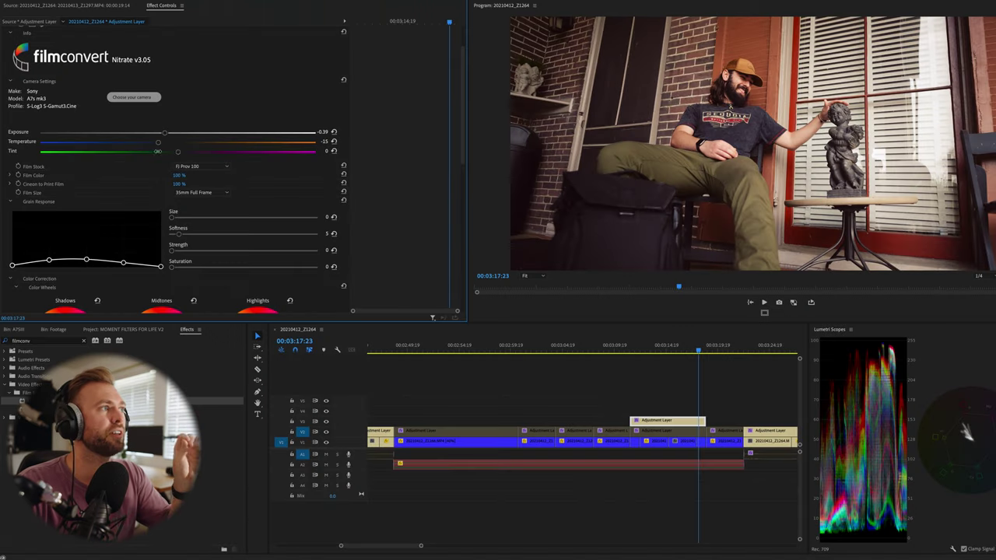
{"action": "left_click_drag", "start_coordinate": [190, 147], "coordinate": [168, 150]}
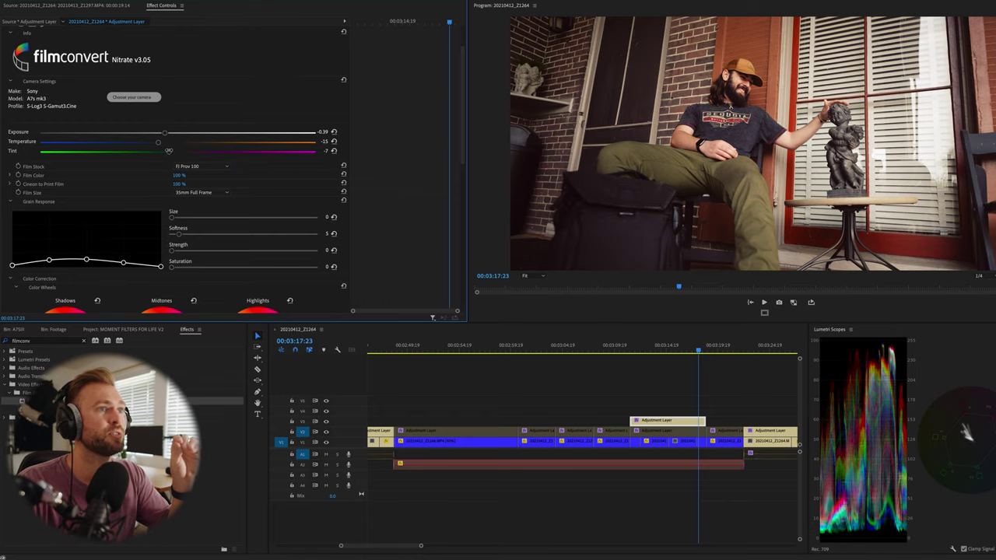
{"action": "left_click_drag", "start_coordinate": [154, 151], "coordinate": [146, 151]}
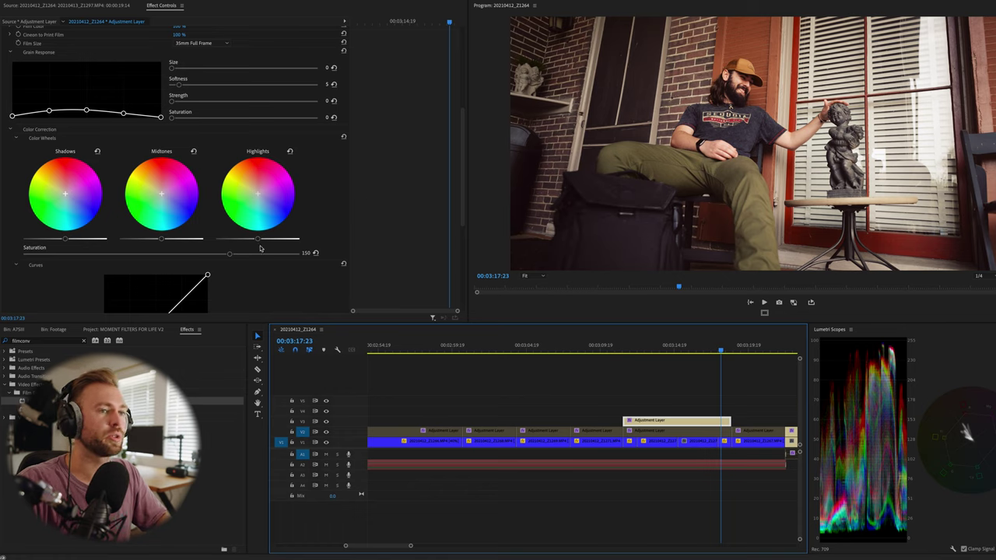
Tint the shadows slightly toward cyan-green, undoing an accidental wheel reset
{"action": "left_click", "coordinate": [69, 206]}
{"action": "left_click_drag", "start_coordinate": [69, 205], "coordinate": [70, 213]}
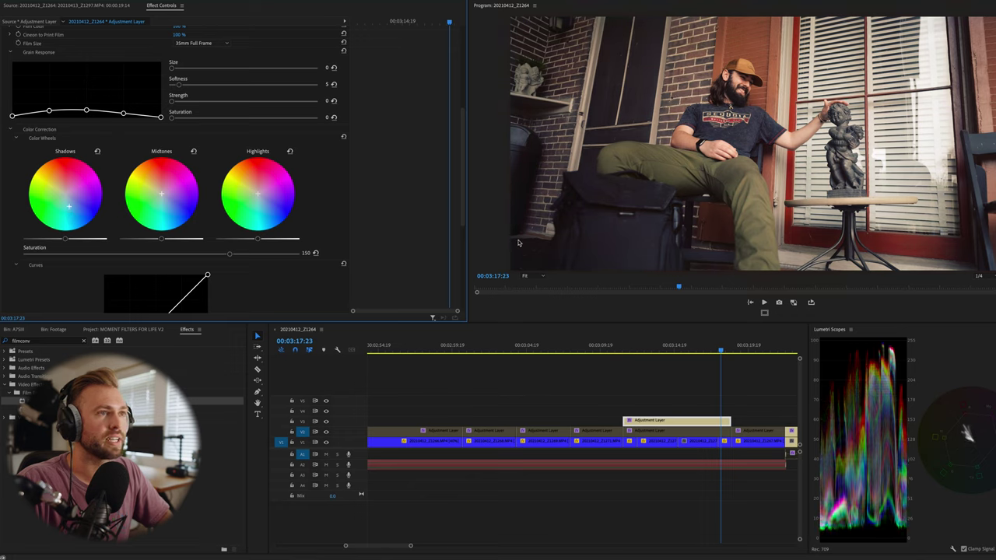
{"action": "left_click", "coordinate": [344, 138]}
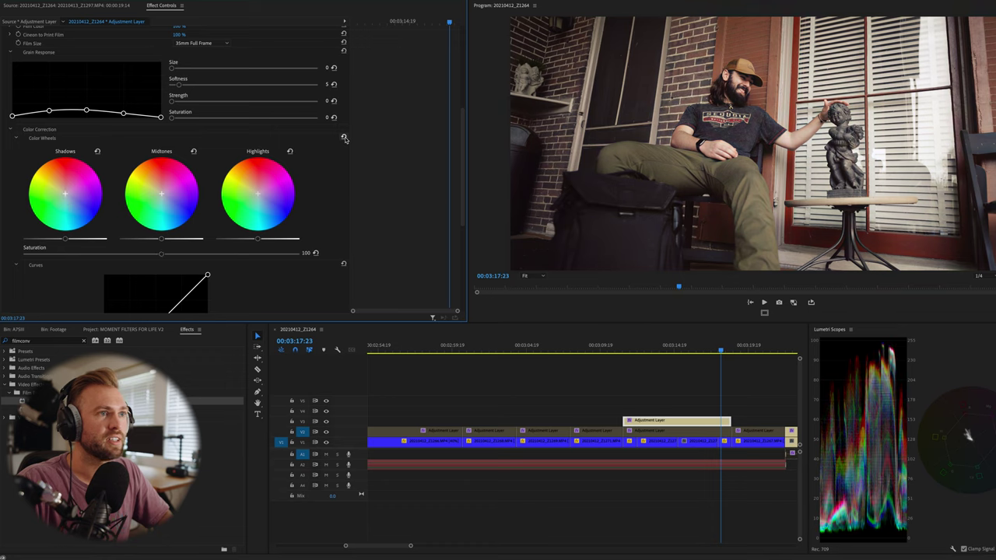
{"action": "key", "text": "ctrl+z"}
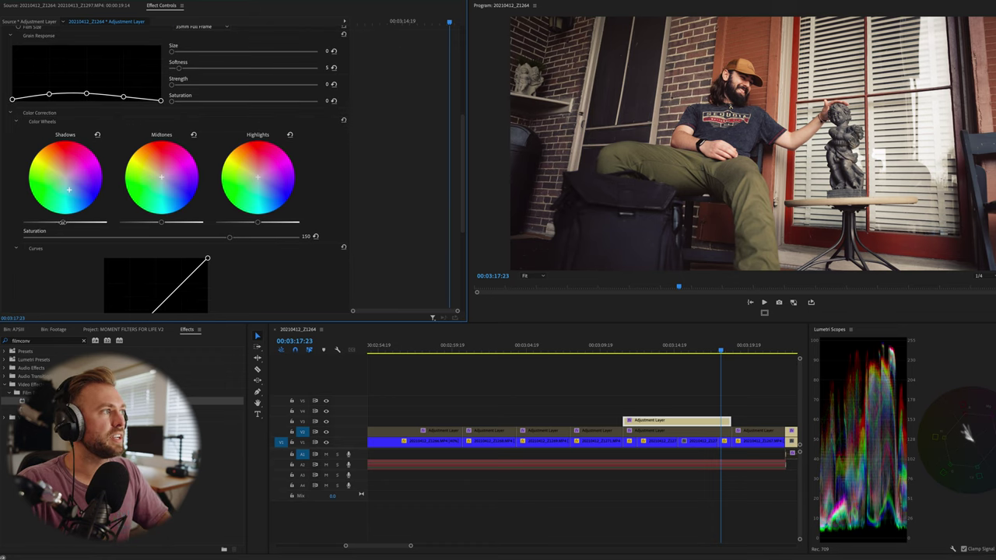
Fine-tune the Shadows, Highlights and Midtones luminance sliders
{"action": "mouse_move", "coordinate": [49, 223]}
{"action": "left_mouse_down"}
{"action": "mouse_move", "coordinate": [61, 223]}
{"action": "mouse_move", "coordinate": [48, 222]}
{"action": "left_mouse_up"}
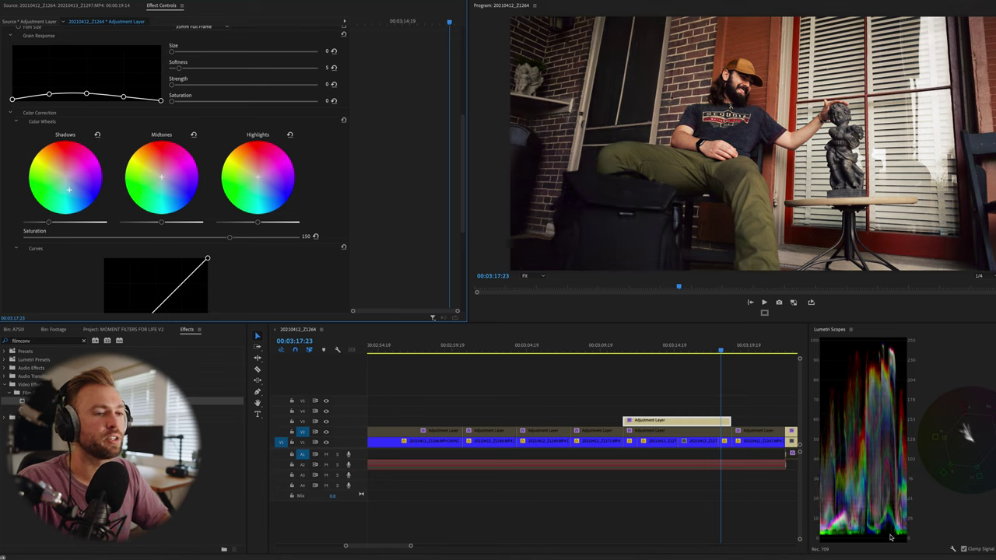
{"action": "left_click_drag", "start_coordinate": [50, 223], "coordinate": [54, 222]}
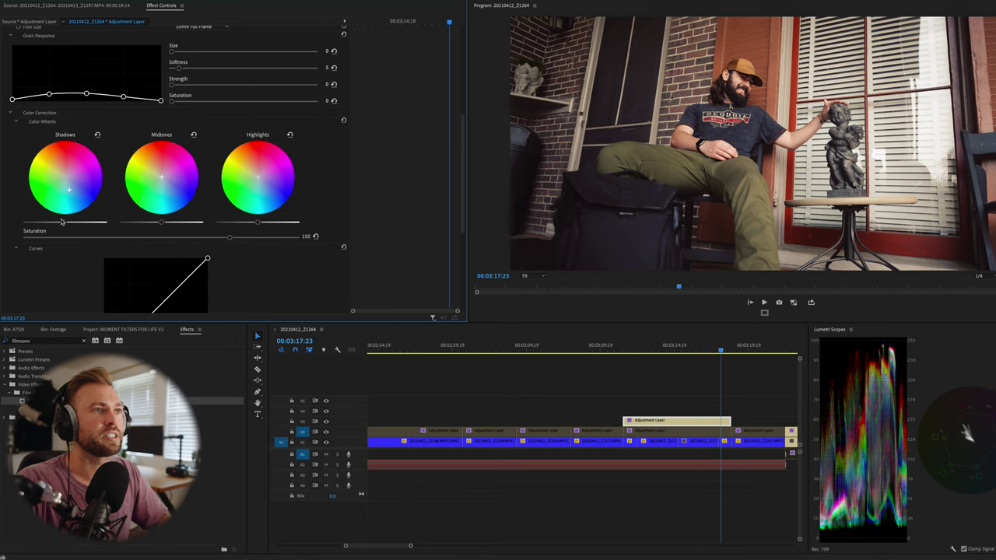
{"action": "left_click_drag", "start_coordinate": [55, 221], "coordinate": [53, 222]}
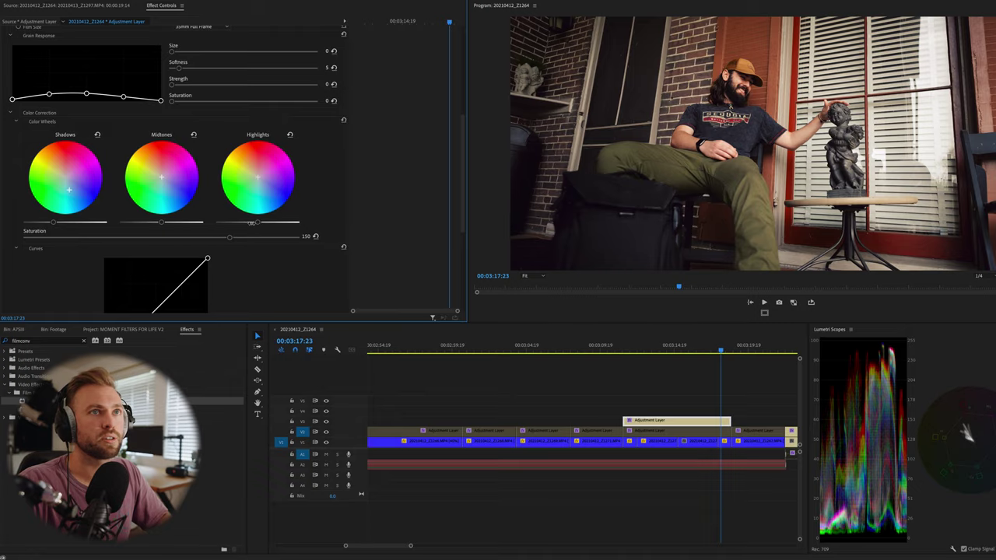
{"action": "mouse_move", "coordinate": [252, 223]}
{"action": "left_mouse_down"}
{"action": "mouse_move", "coordinate": [238, 222]}
{"action": "mouse_move", "coordinate": [260, 221]}
{"action": "left_mouse_up"}
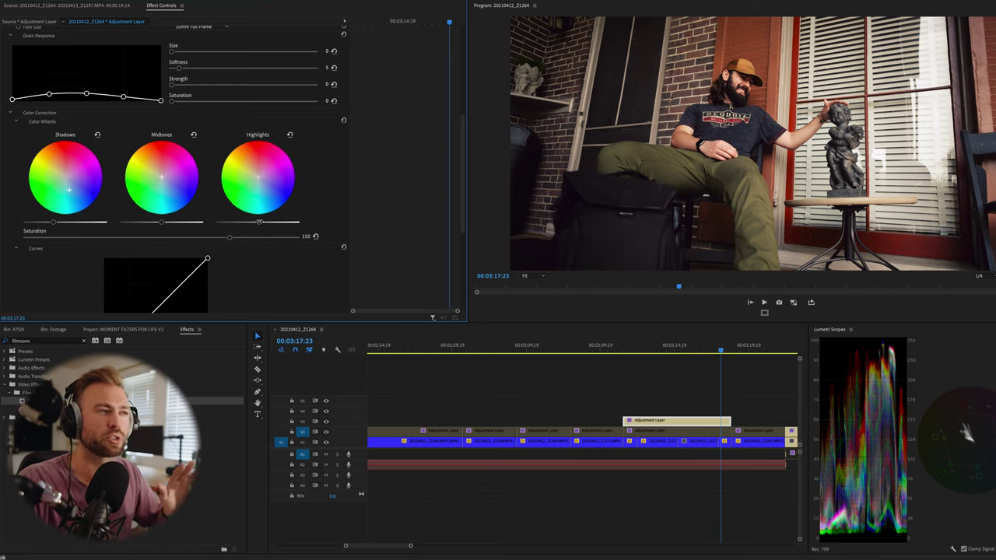
{"action": "left_click_drag", "start_coordinate": [254, 221], "coordinate": [251, 223]}
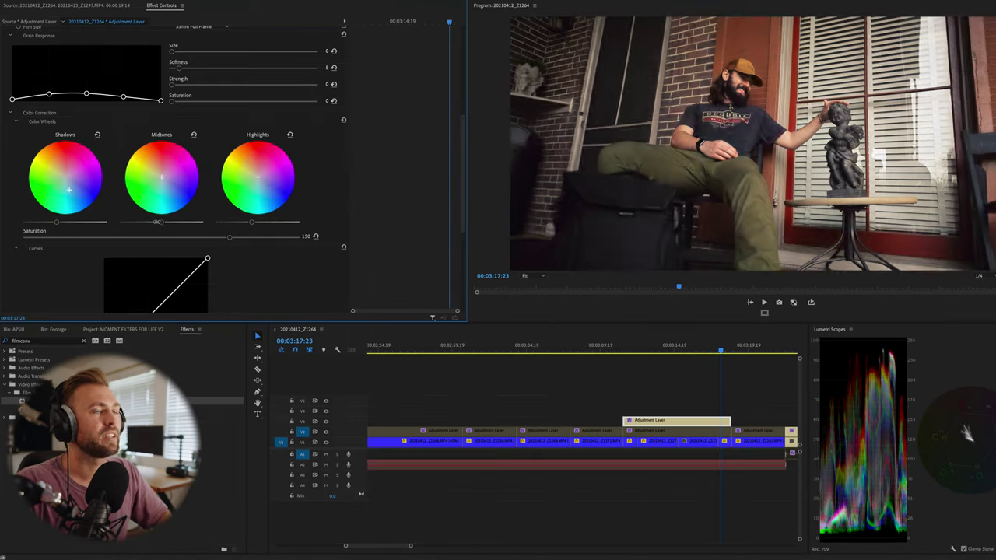
{"action": "mouse_move", "coordinate": [168, 222]}
{"action": "left_mouse_down"}
{"action": "mouse_move", "coordinate": [147, 222]}
{"action": "mouse_move", "coordinate": [157, 223]}
{"action": "left_mouse_up"}
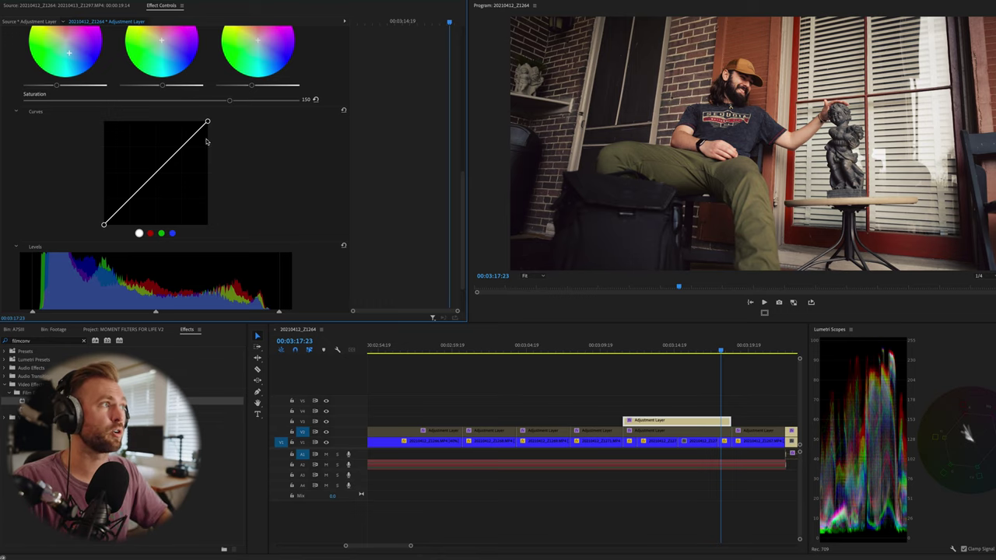
Add curve points lifting the shadows, brightening highlights and raising the black point
{"action": "mouse_move", "coordinate": [155, 178]}
{"action": "left_mouse_down"}
{"action": "mouse_move", "coordinate": [165, 196]}
{"action": "mouse_move", "coordinate": [155, 178]}
{"action": "left_mouse_up"}
{"action": "mouse_move", "coordinate": [124, 213]}
{"action": "left_mouse_down"}
{"action": "mouse_move", "coordinate": [118, 204]}
{"action": "mouse_move", "coordinate": [127, 206]}
{"action": "left_mouse_up"}
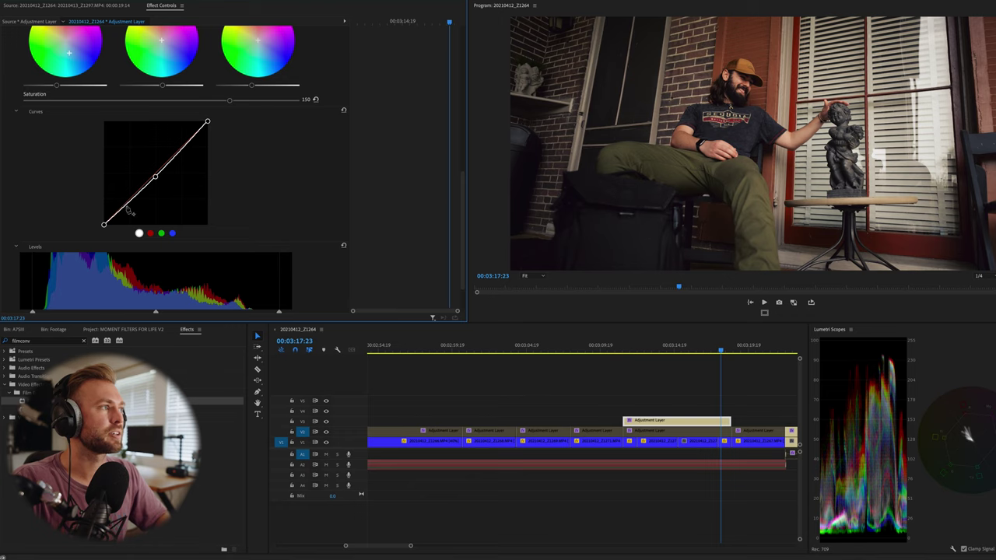
{"action": "left_click_drag", "start_coordinate": [182, 146], "coordinate": [183, 144]}
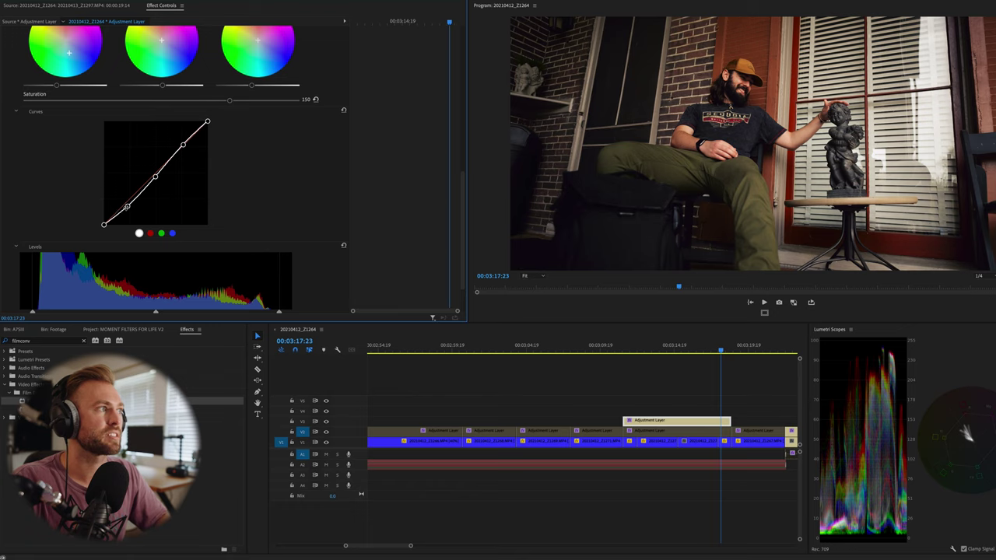
{"action": "left_click_drag", "start_coordinate": [127, 206], "coordinate": [125, 208]}
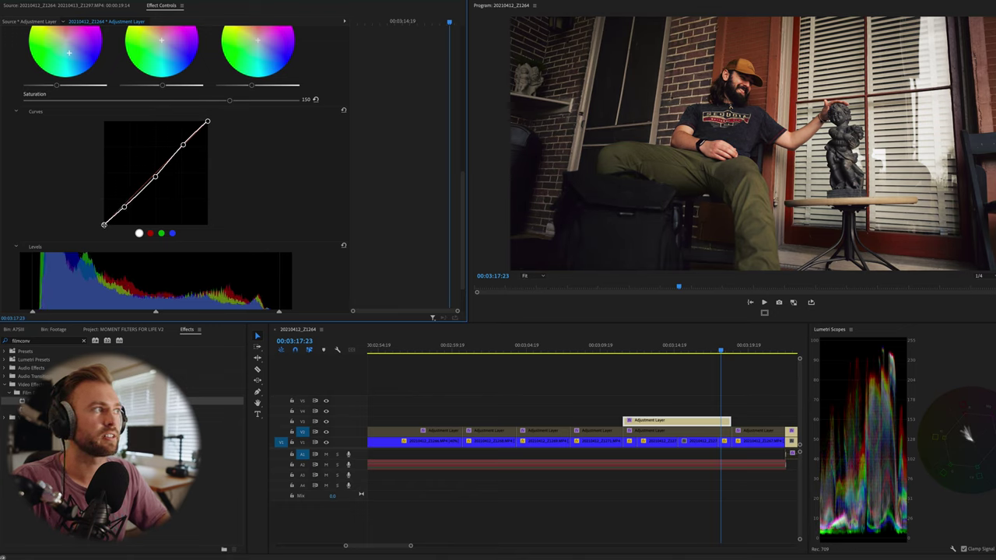
{"action": "left_click_drag", "start_coordinate": [101, 215], "coordinate": [102, 220]}
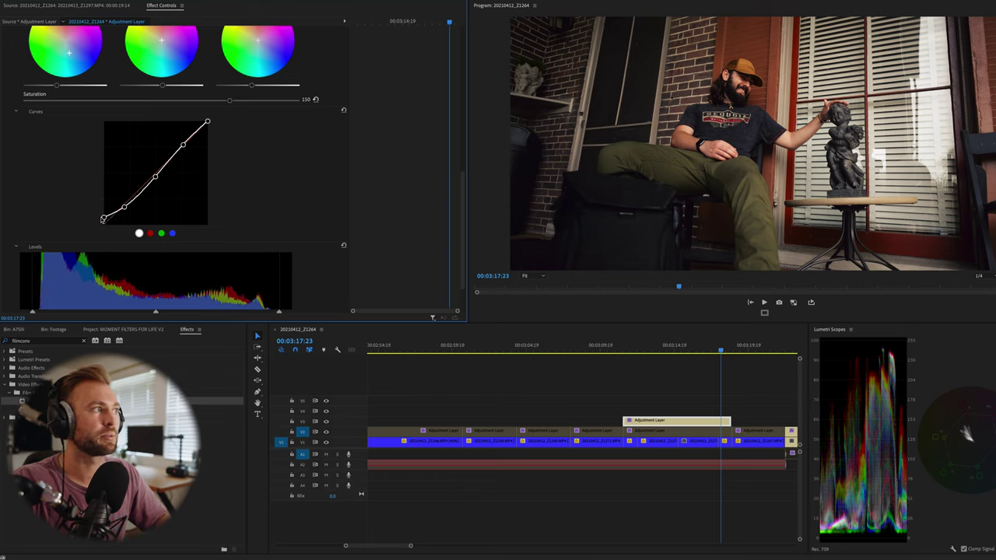
{"action": "left_click_drag", "start_coordinate": [155, 177], "coordinate": [150, 165]}
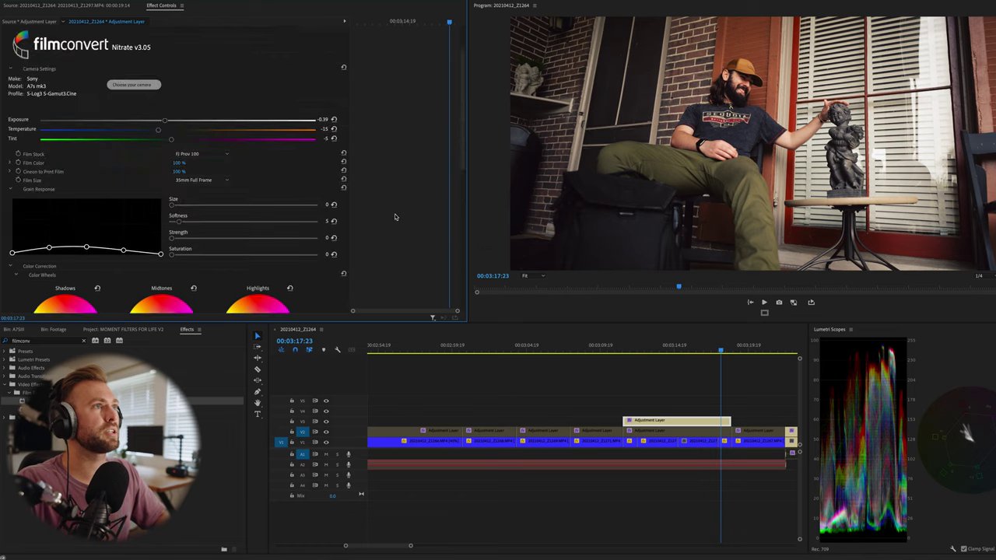
Compare with the ungraded log footage, then bend the red and blue curves
{"action": "left_click", "coordinate": [12, 66]}
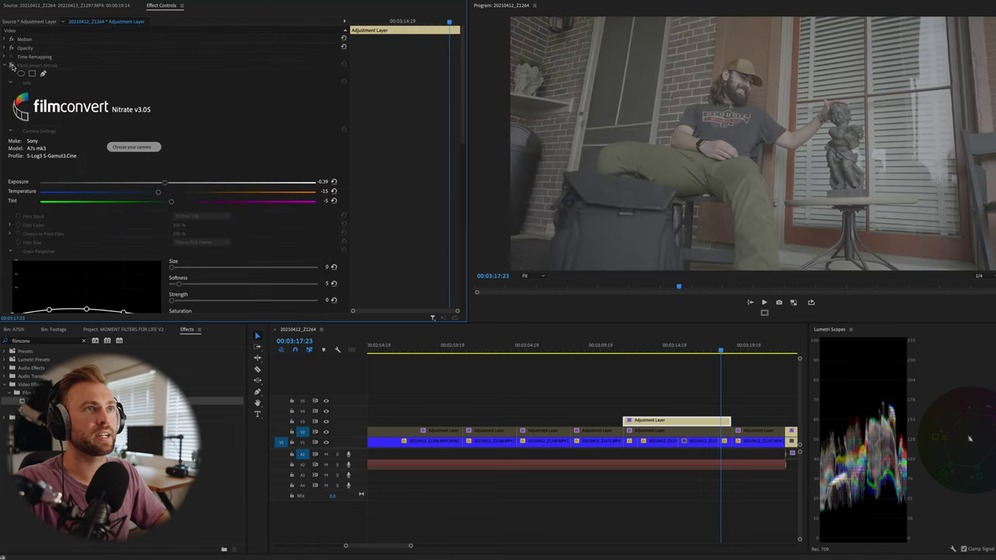
{"action": "left_click", "coordinate": [11, 66]}
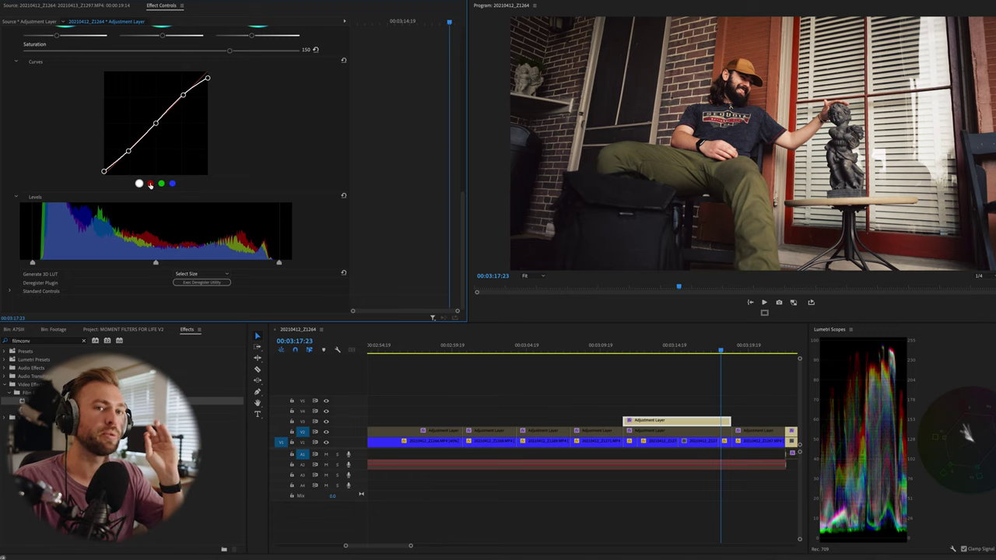
{"action": "left_click", "coordinate": [151, 185]}
{"action": "mouse_move", "coordinate": [161, 128]}
{"action": "left_mouse_down"}
{"action": "mouse_move", "coordinate": [166, 159]}
{"action": "mouse_move", "coordinate": [151, 117]}
{"action": "mouse_move", "coordinate": [160, 138]}
{"action": "mouse_move", "coordinate": [158, 126]}
{"action": "left_mouse_up"}
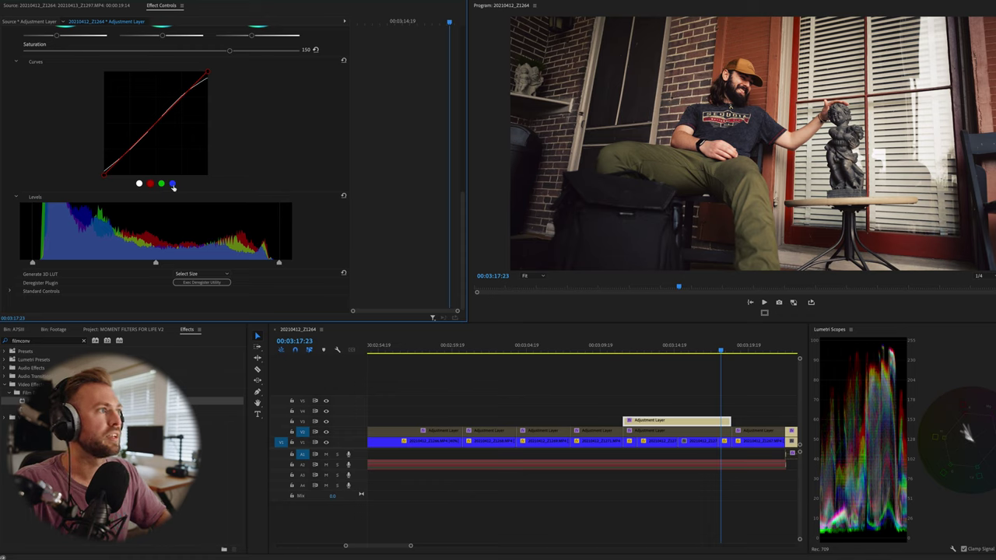
{"action": "mouse_move", "coordinate": [155, 123]}
{"action": "left_mouse_down"}
{"action": "mouse_move", "coordinate": [166, 138]}
{"action": "mouse_move", "coordinate": [155, 124]}
{"action": "left_mouse_up"}
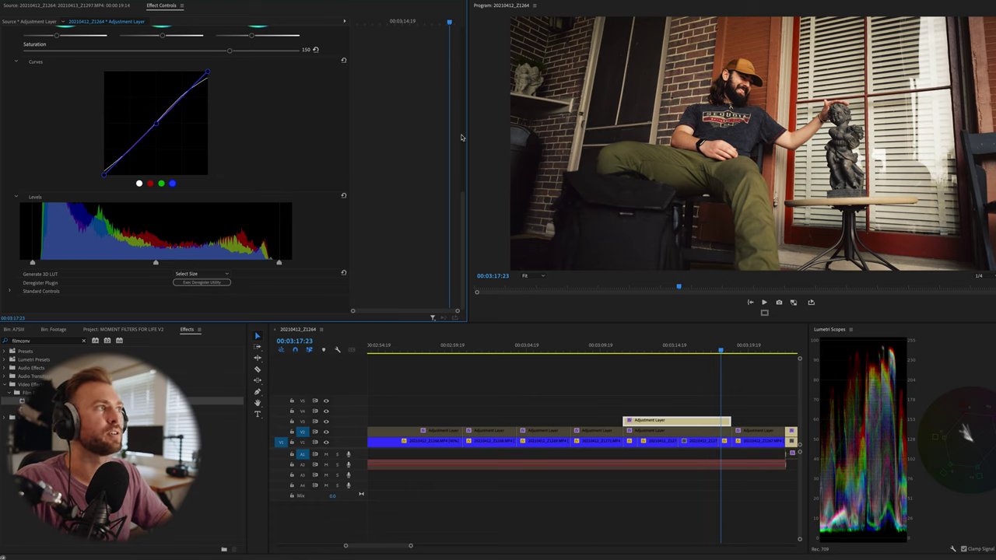
{"action": "scroll", "coordinate": [436, 139], "scroll_direction": "up", "scroll_amount": 3}
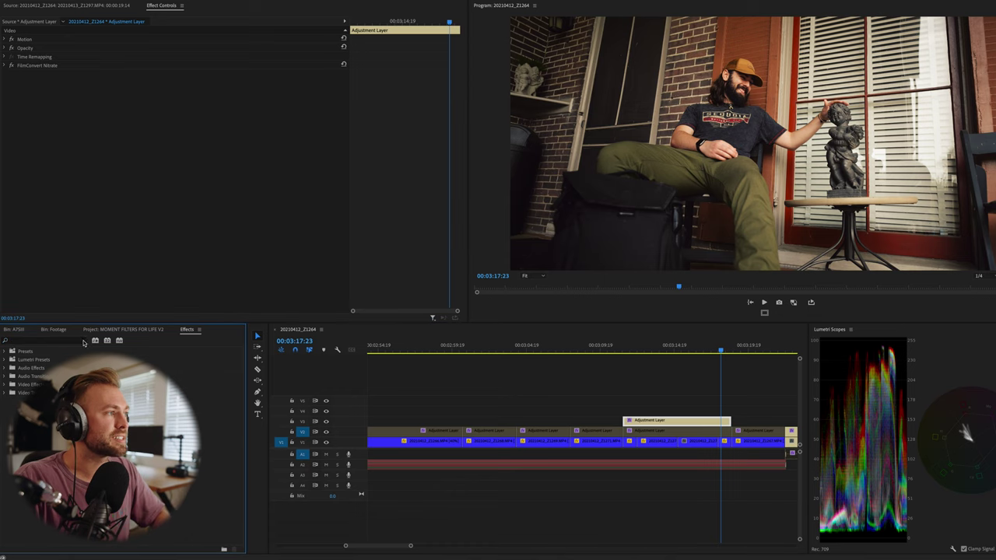
Find Lumetri Color via 'lum colo', apply it, and expand Color Wheels & Match
{"action": "left_click", "coordinate": [65, 340]}
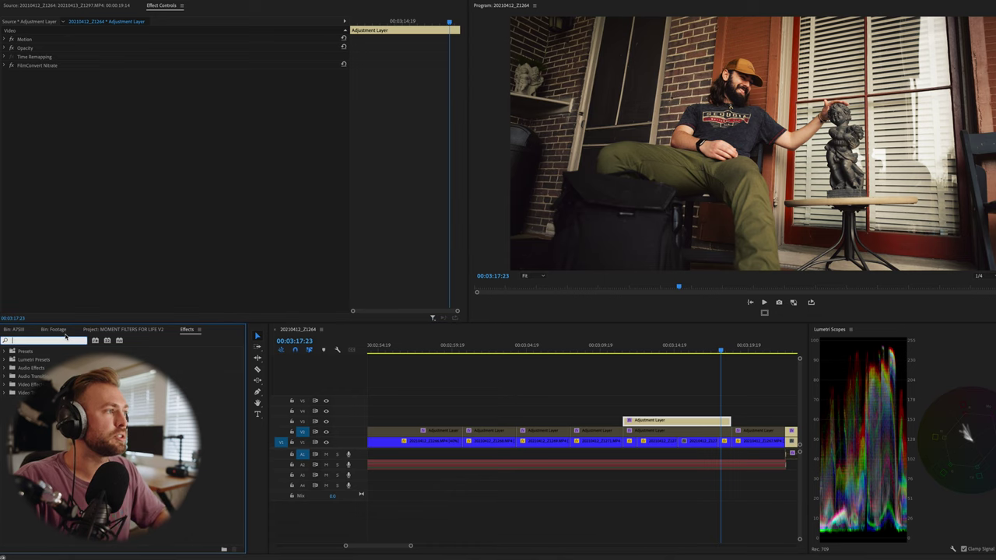
{"action": "type", "text": "lum colo"}
{"action": "left_click_drag", "start_coordinate": [35, 400], "coordinate": [118, 224]}
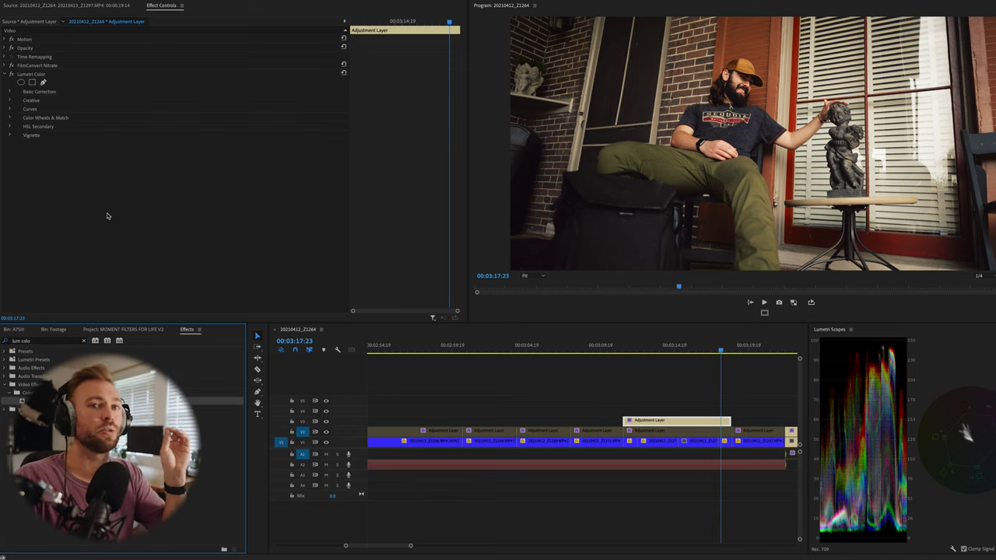
{"action": "left_click", "coordinate": [9, 118]}
{"action": "scroll", "coordinate": [417, 239], "scroll_direction": "down", "scroll_amount": 1}
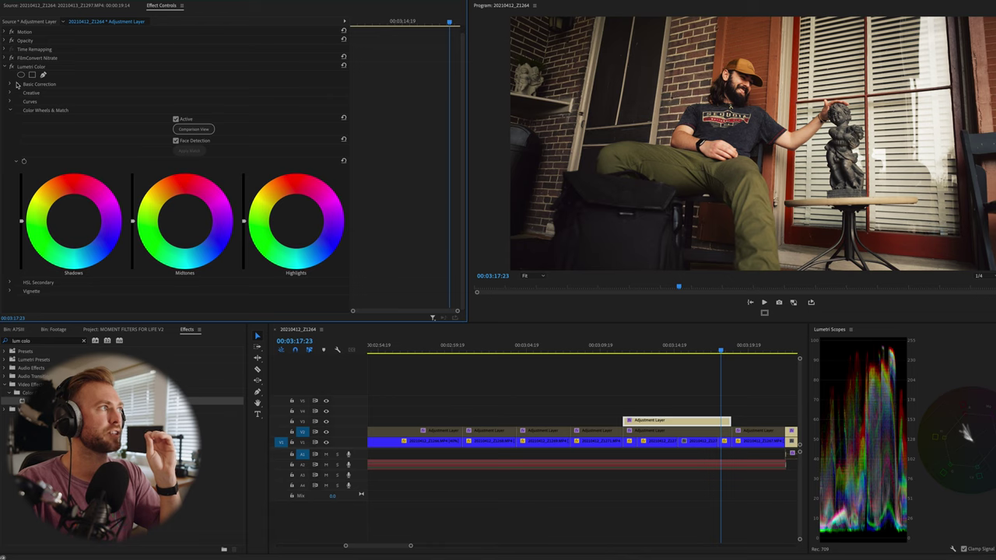
Lower the Highlights slider in FilmConvert Nitrate's colour correction for the porch grade
{"action": "left_click", "coordinate": [6, 58]}
{"action": "scroll", "coordinate": [250, 233], "scroll_direction": "down", "scroll_amount": 5}
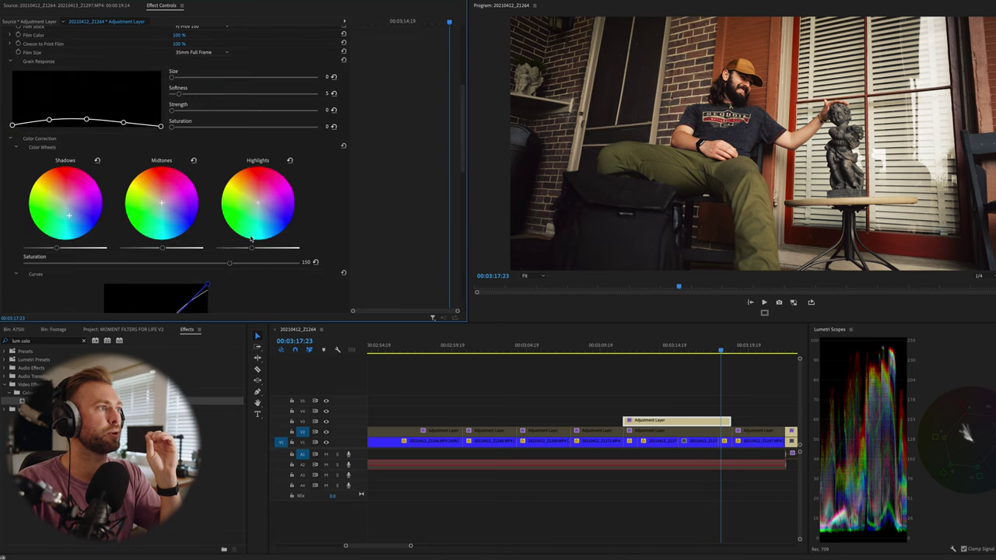
{"action": "left_click_drag", "start_coordinate": [252, 248], "coordinate": [232, 248]}
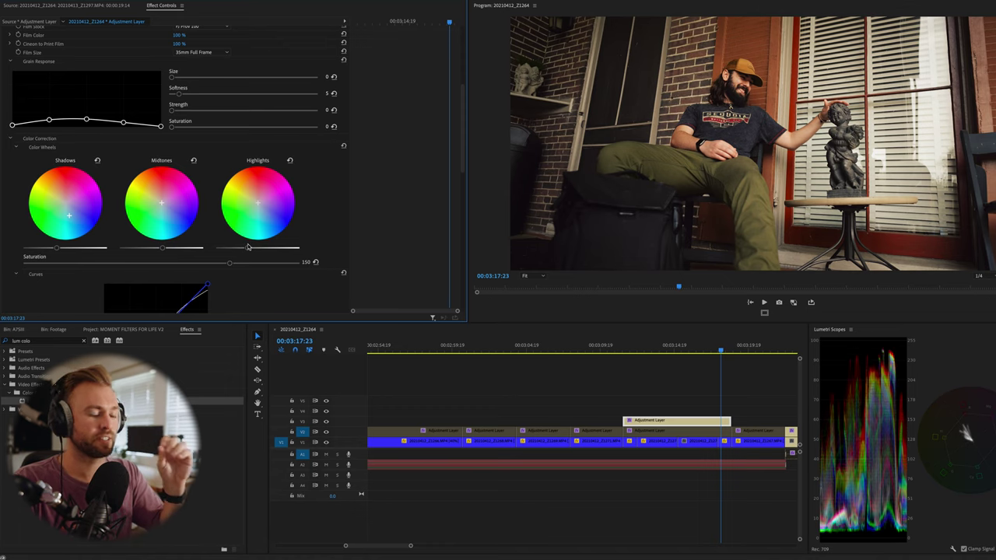
Pull the Lumetri Color Wheels Highlights slider down to darken the highlights
{"action": "scroll", "coordinate": [445, 176], "scroll_direction": "up", "scroll_amount": 5}
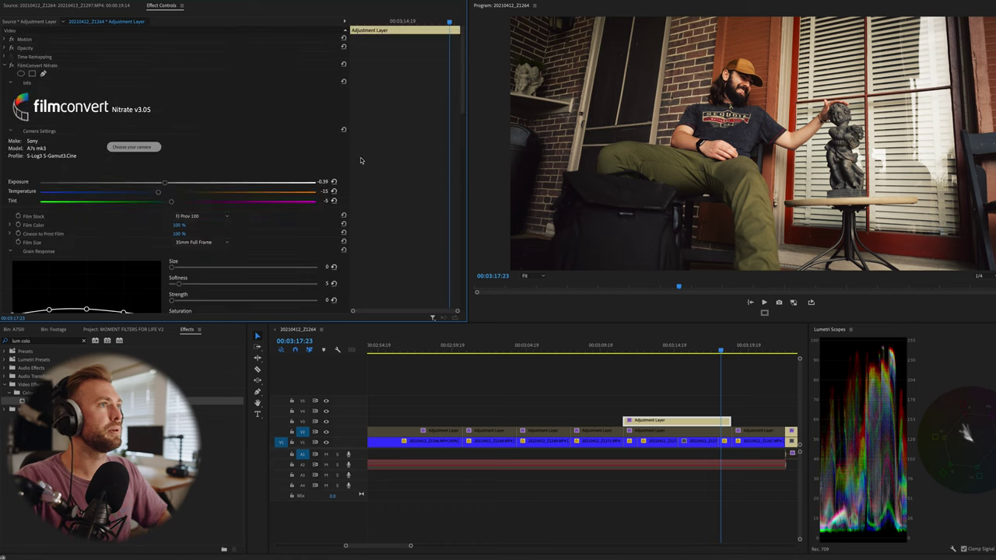
{"action": "left_click", "coordinate": [7, 66]}
{"action": "scroll", "coordinate": [352, 231], "scroll_direction": "down", "scroll_amount": 1}
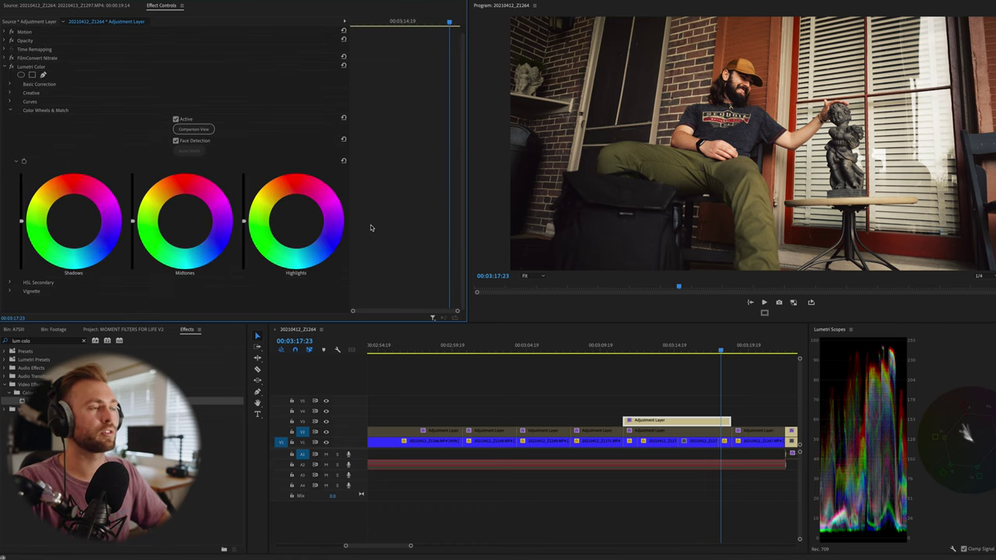
{"action": "mouse_move", "coordinate": [243, 220]}
{"action": "left_mouse_down"}
{"action": "mouse_move", "coordinate": [244, 252]}
{"action": "mouse_move", "coordinate": [243, 225]}
{"action": "left_mouse_up"}
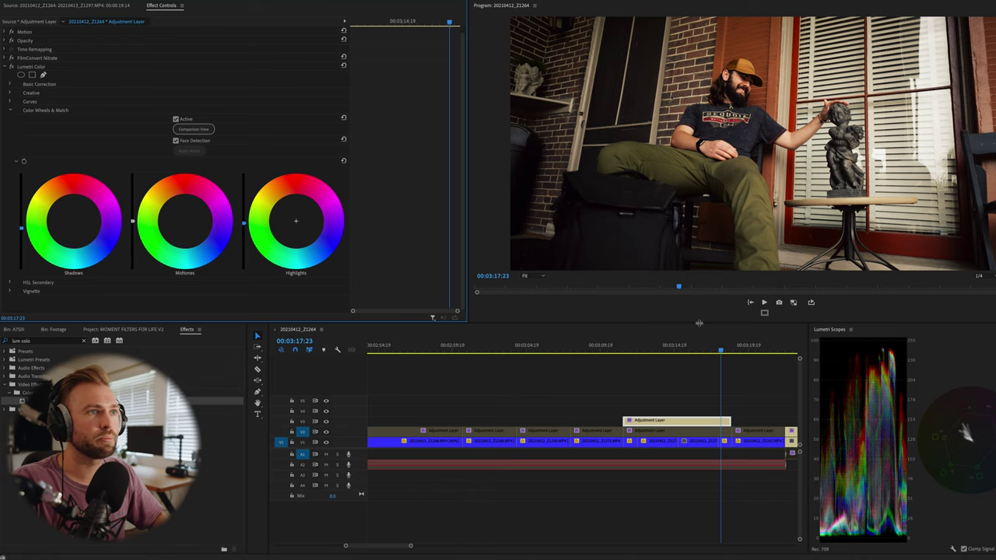
Select the porch adjustment layer and nudge FilmConvert's Shadows slider slightly right
{"action": "left_click", "coordinate": [686, 423]}
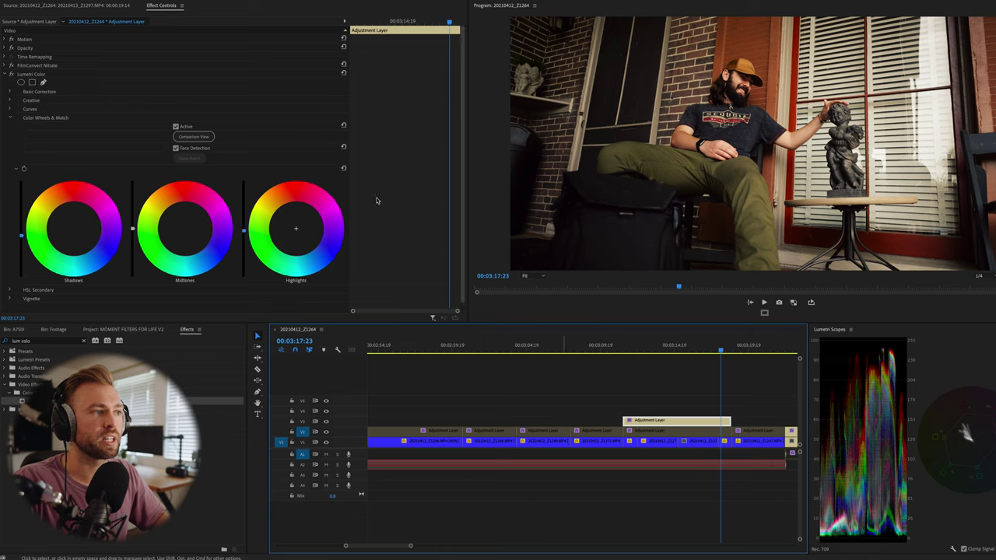
{"action": "left_click", "coordinate": [4, 67]}
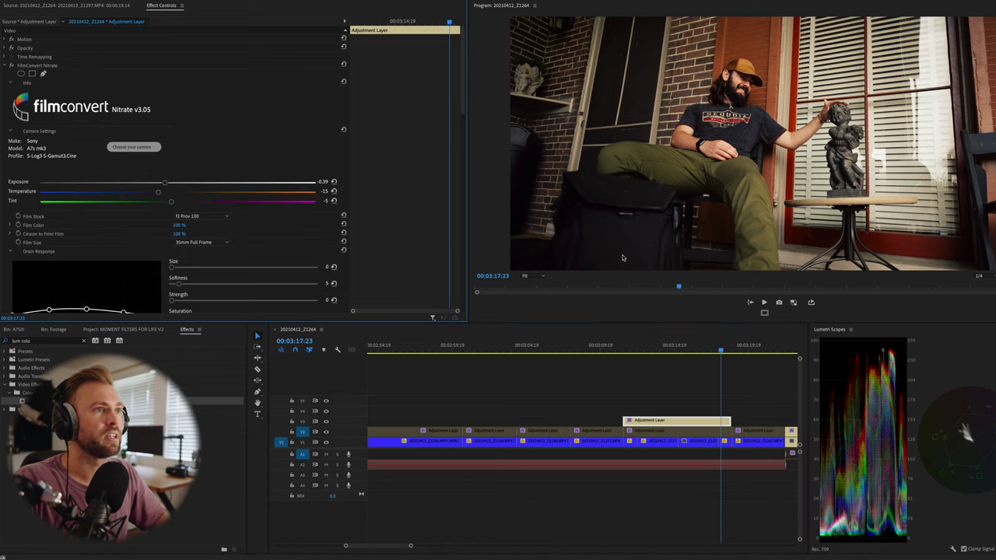
{"action": "scroll", "coordinate": [364, 234], "scroll_direction": "down", "scroll_amount": 5}
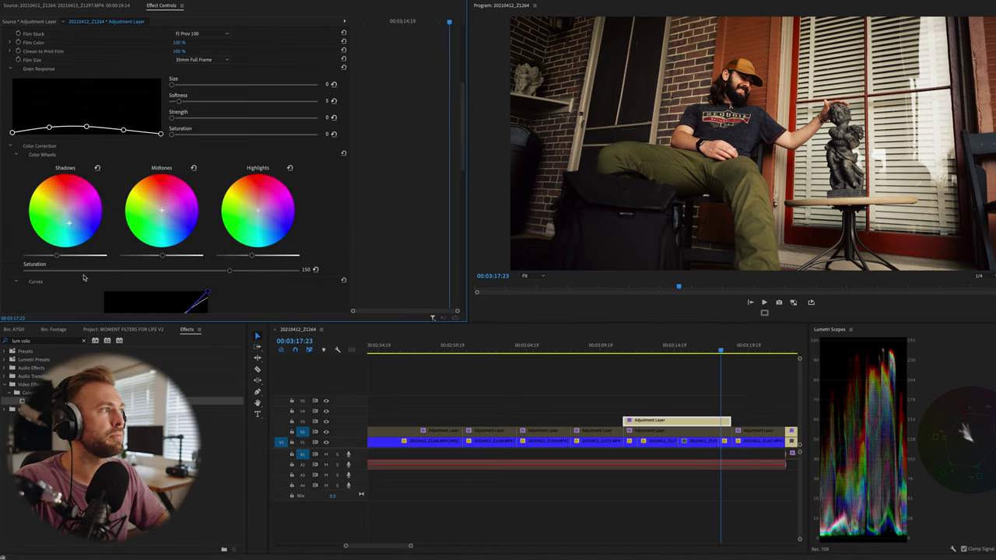
{"action": "left_click_drag", "start_coordinate": [58, 255], "coordinate": [62, 256]}
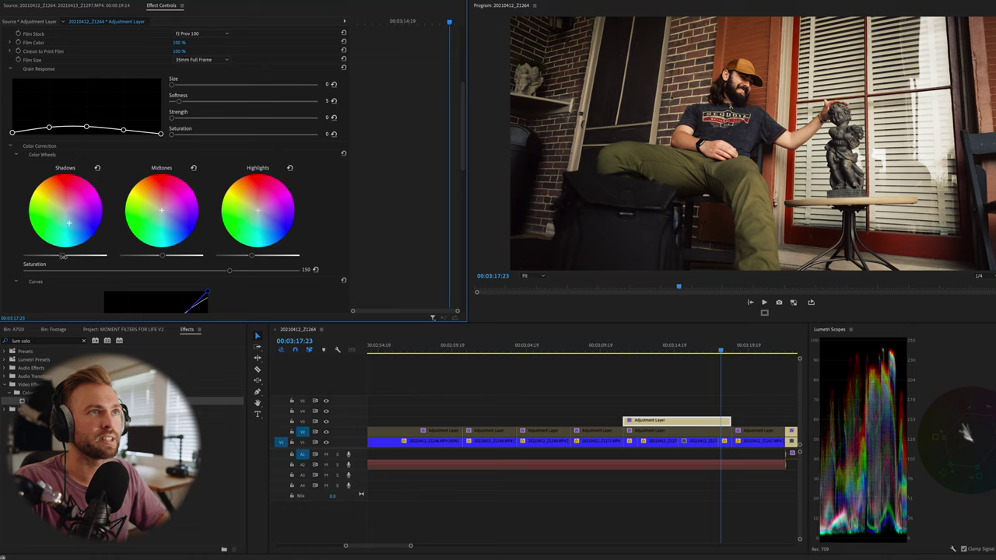
{"action": "scroll", "coordinate": [420, 225], "scroll_direction": "down", "scroll_amount": 5}
{"action": "scroll", "coordinate": [420, 226], "scroll_direction": "up", "scroll_amount": 4}
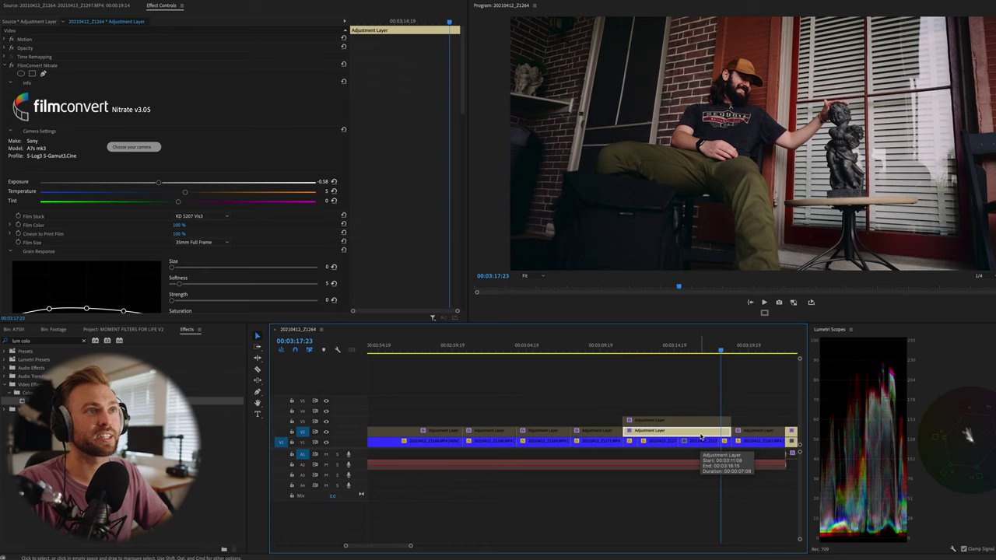
Disable the upper V4 adjustment layer with Shift+E to view the ungraded porch shot
{"action": "left_click", "coordinate": [701, 432]}
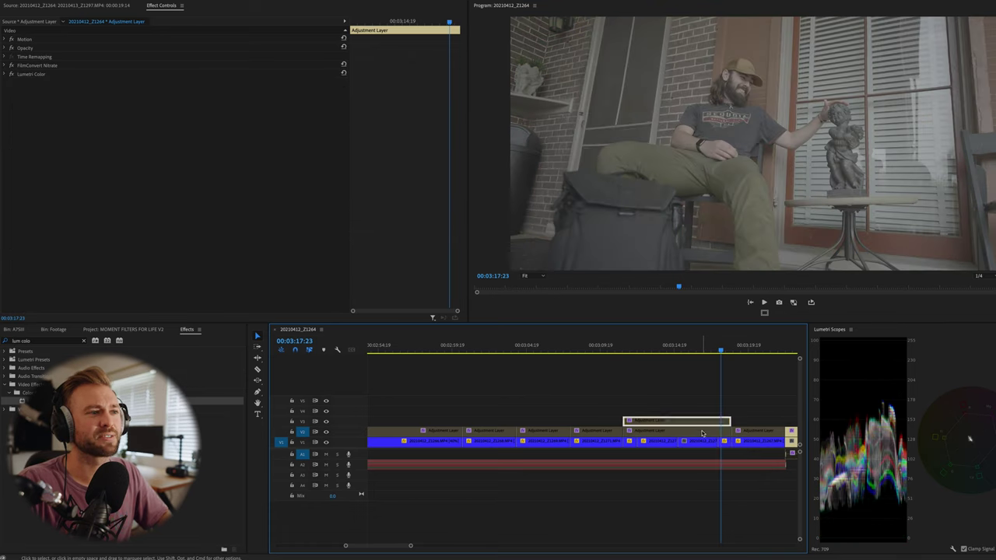
{"action": "key", "text": "shift+e"}
{"action": "key", "text": "shift+e"}
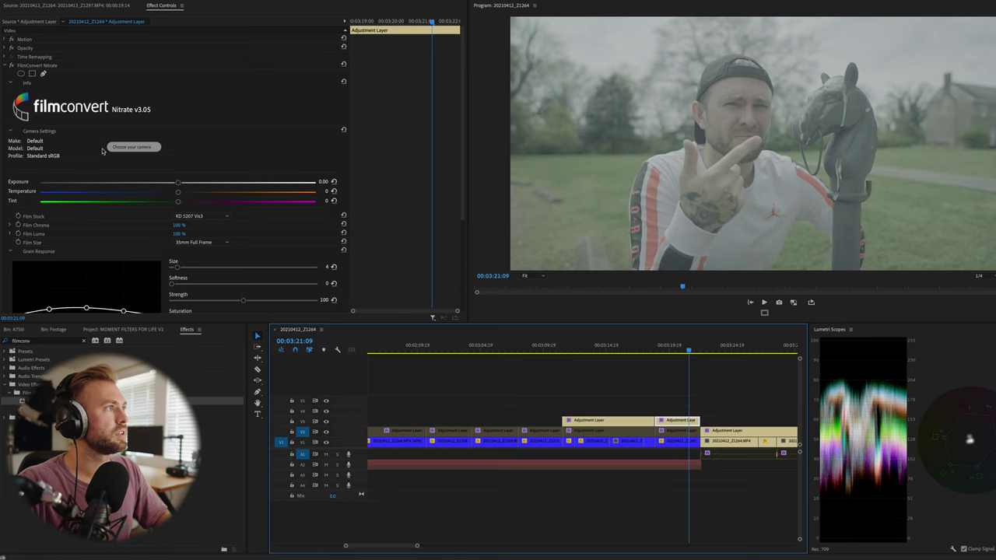
Check FilmConvert's camera model list, then trim the V3 adjustment layer's right edge later
{"action": "left_click", "coordinate": [132, 146]}
{"action": "left_click", "coordinate": [514, 146]}
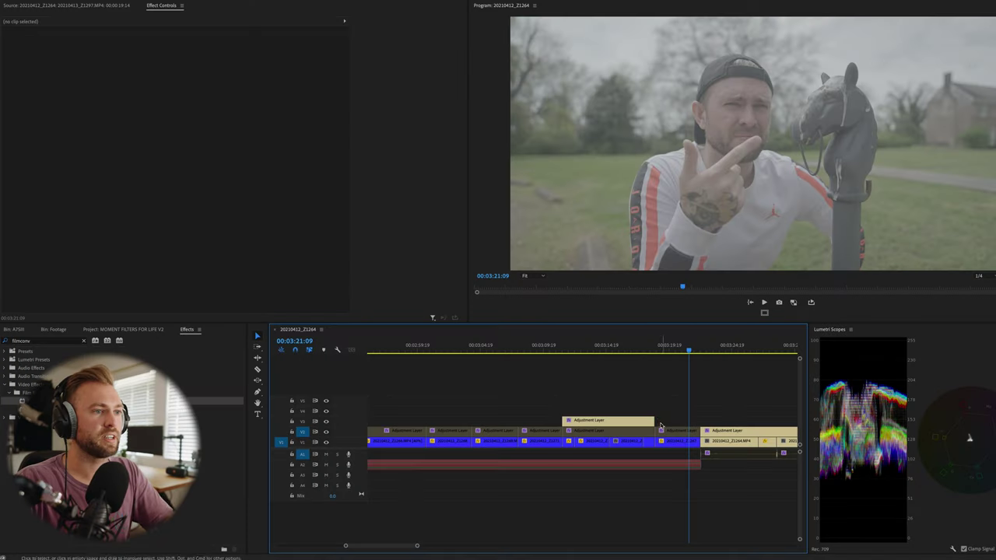
{"action": "left_click_drag", "start_coordinate": [656, 420], "coordinate": [703, 419]}
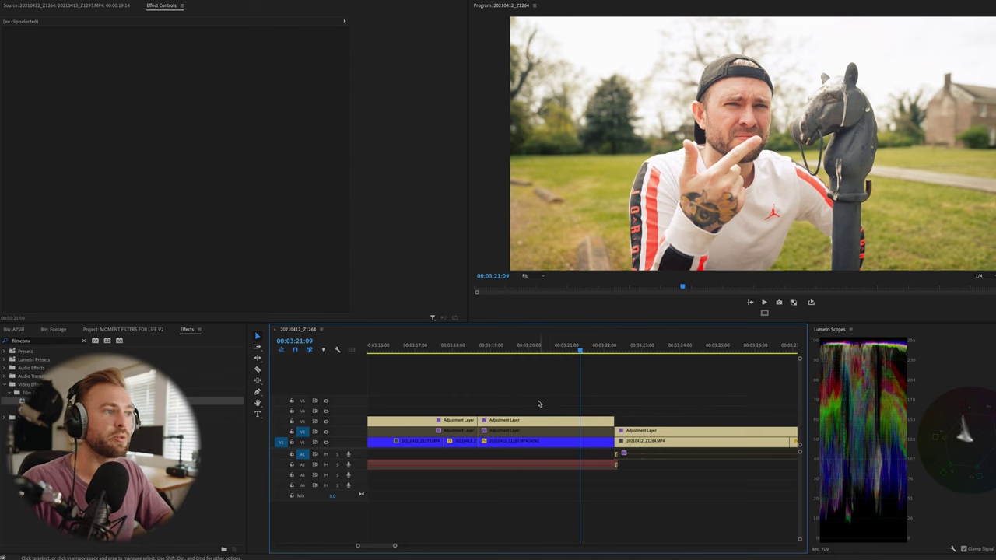
Select the horse-post adjustment layer, park at 00:03:21:01, and set FilmConvert Exposure to about -1.17
{"action": "scroll", "coordinate": [538, 403], "scroll_direction": "down", "scroll_amount": 3, "text": "alt"}
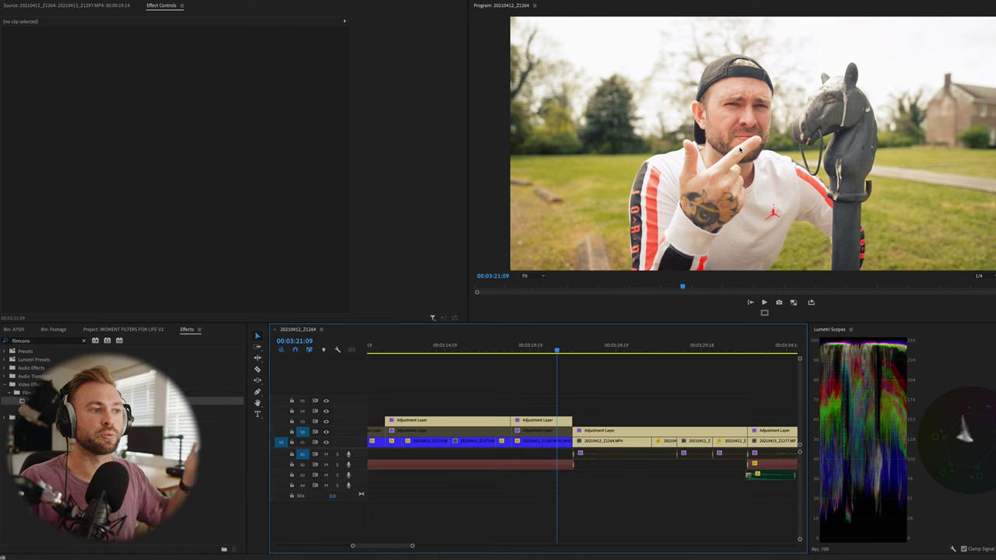
{"action": "left_click", "coordinate": [483, 350]}
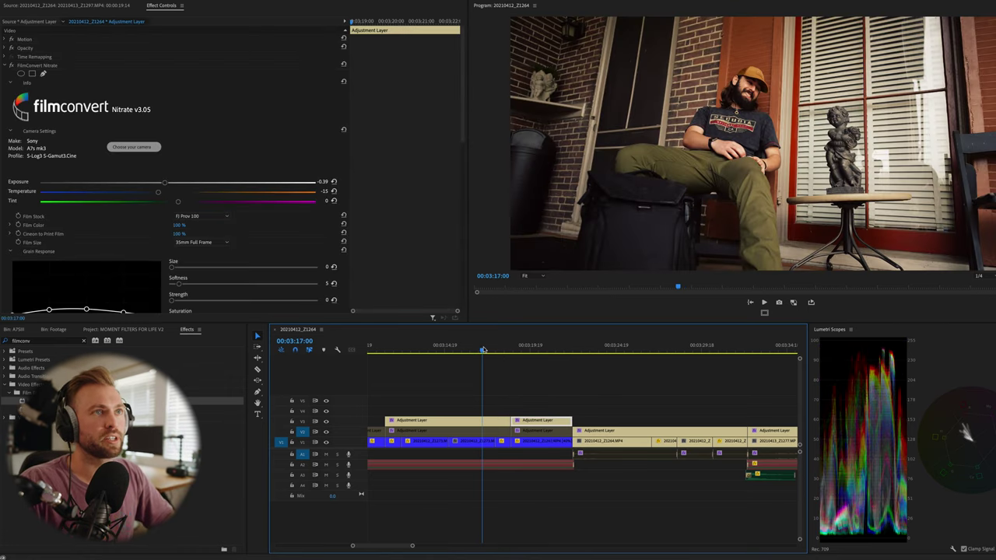
{"action": "left_click", "coordinate": [546, 351]}
{"action": "left_click", "coordinate": [552, 349]}
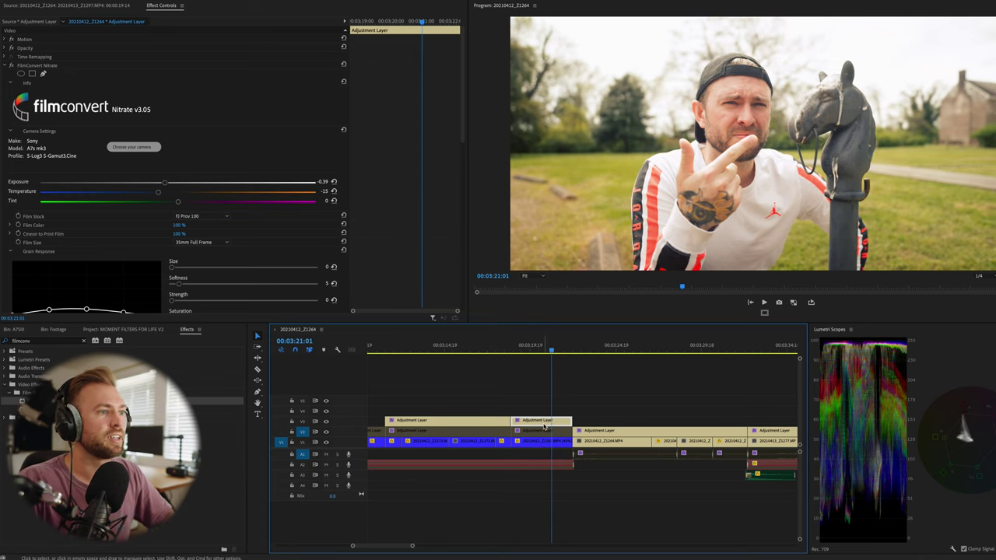
{"action": "left_click_drag", "start_coordinate": [167, 183], "coordinate": [82, 183]}
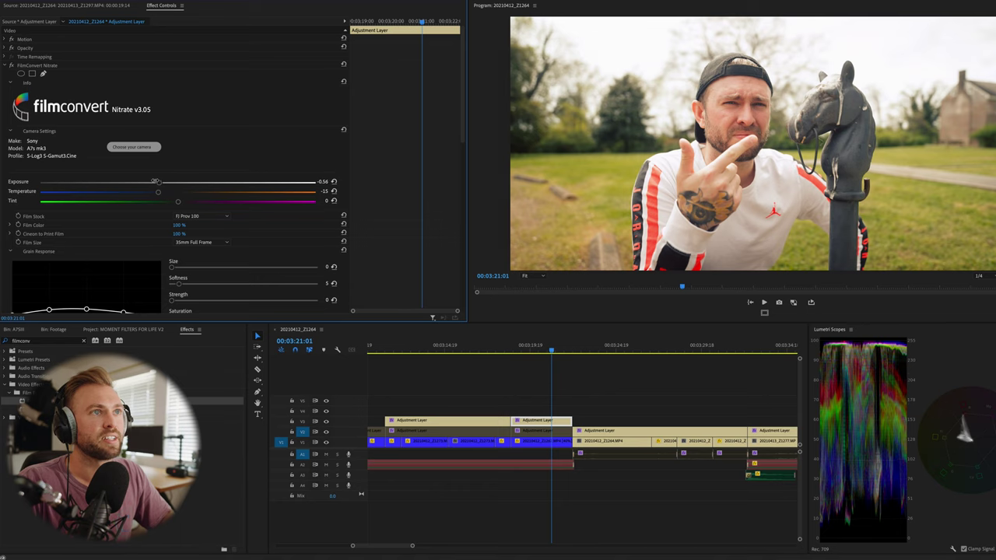
{"action": "left_click_drag", "start_coordinate": [153, 181], "coordinate": [119, 176]}
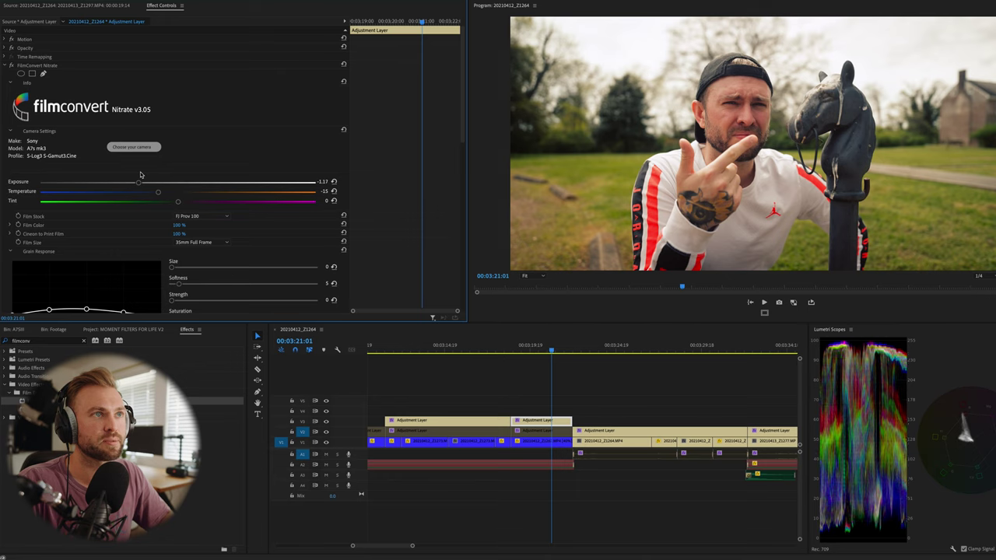
Fine-tune exposure to about -1.08 and lower FilmConvert's Highlights partway
{"action": "left_click_drag", "start_coordinate": [143, 175], "coordinate": [140, 174]}
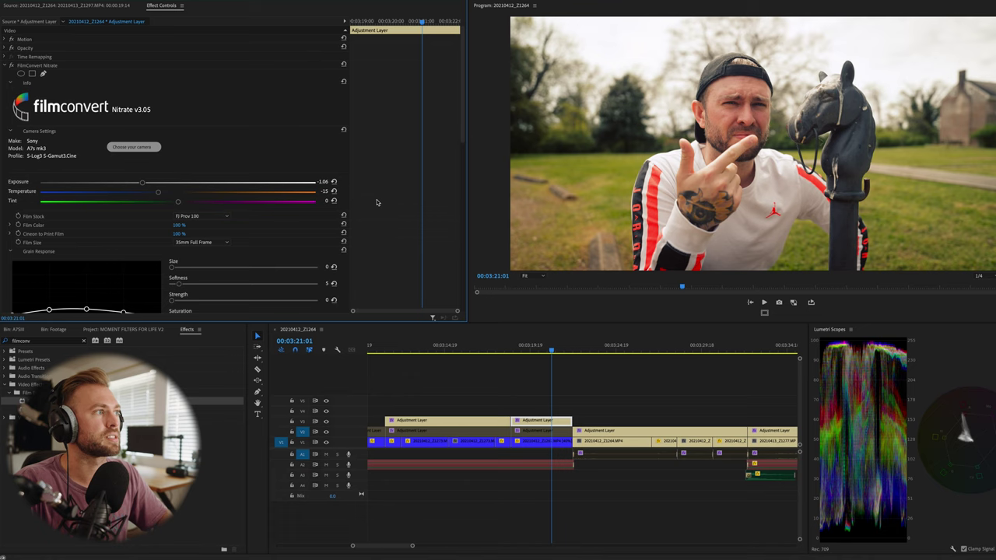
{"action": "scroll", "coordinate": [377, 202], "scroll_direction": "down", "scroll_amount": 6}
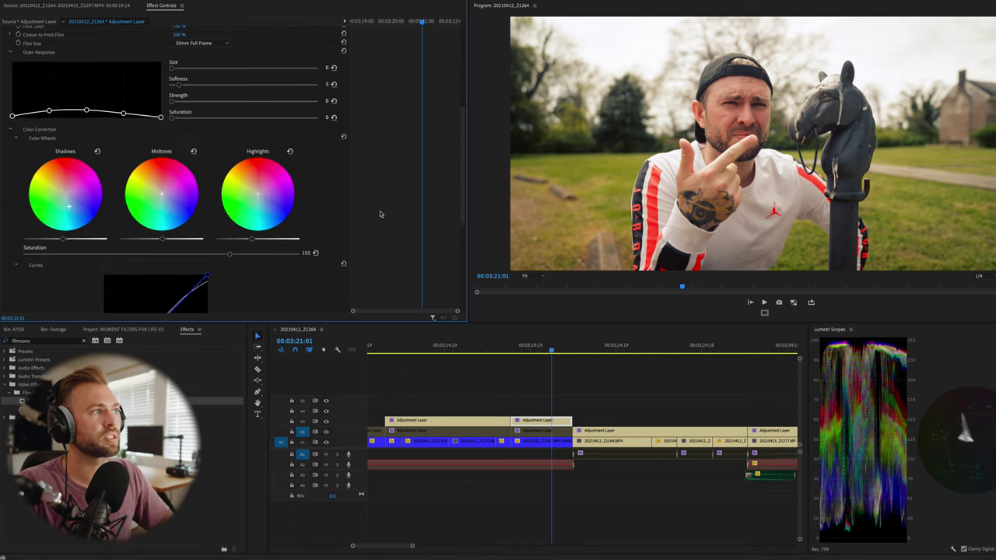
{"action": "scroll", "coordinate": [379, 214], "scroll_direction": "down", "scroll_amount": 1}
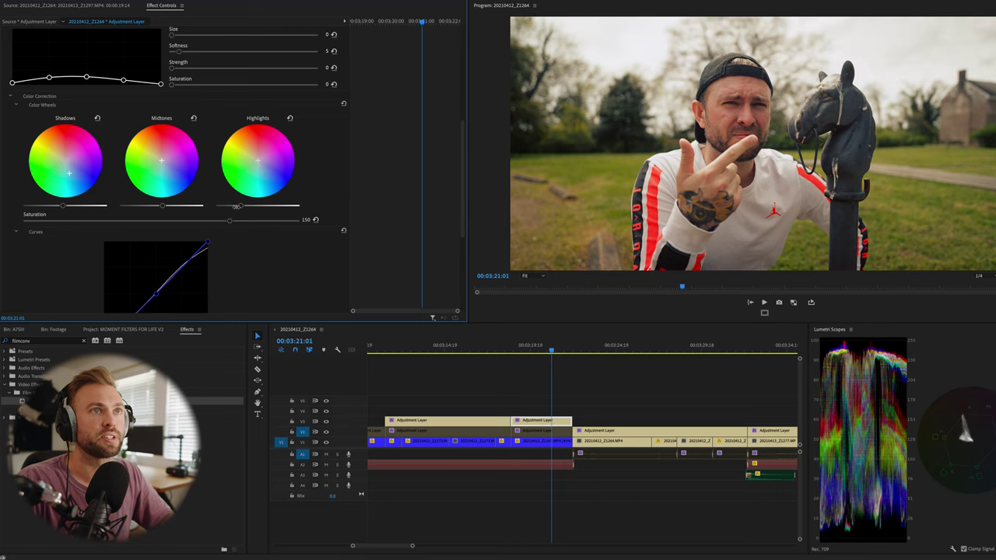
{"action": "left_click_drag", "start_coordinate": [236, 206], "coordinate": [213, 210]}
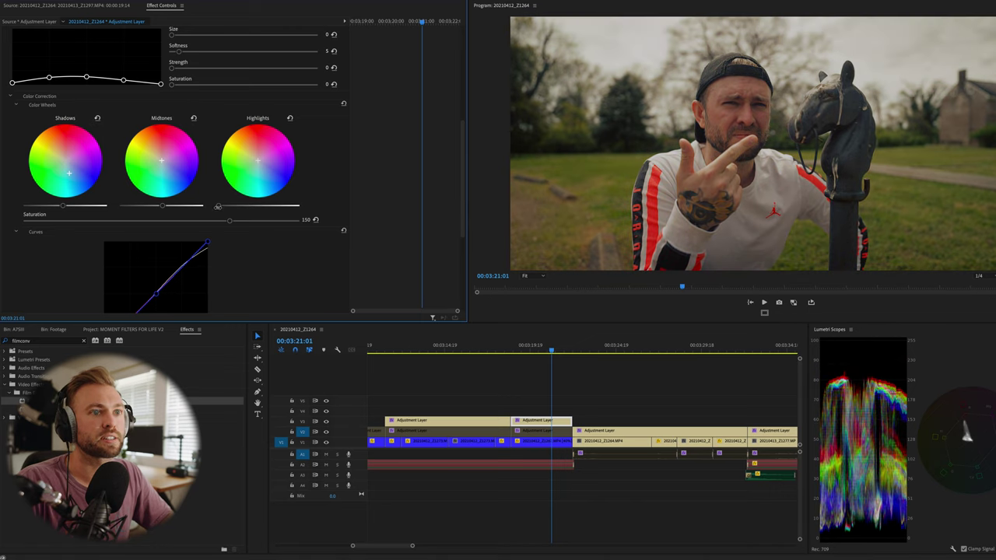
{"action": "left_click_drag", "start_coordinate": [218, 206], "coordinate": [235, 206]}
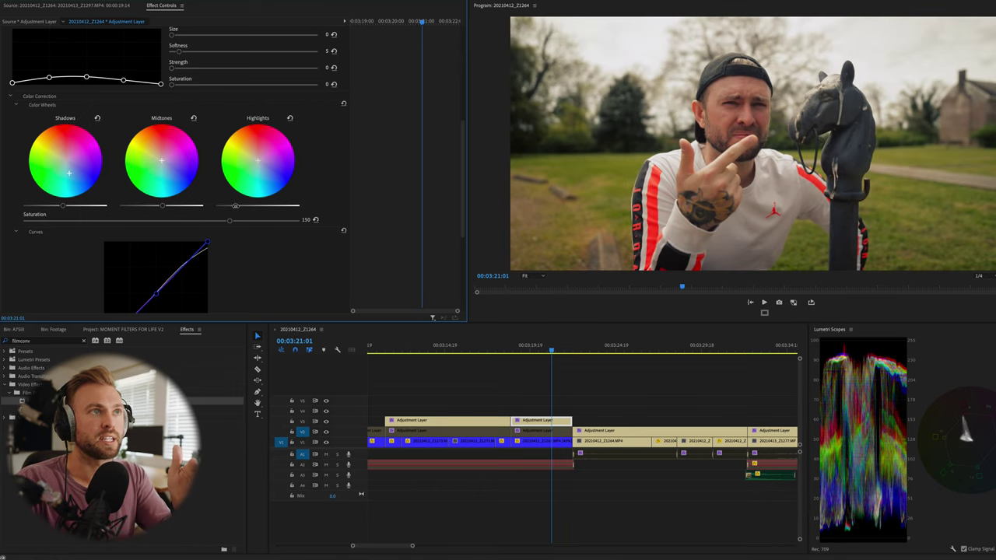
Rebalance FilmConvert's Shadows slider and brighten the Midtones slider
{"action": "scroll", "coordinate": [155, 234], "scroll_direction": "up", "scroll_amount": 3}
{"action": "left_click_drag", "start_coordinate": [63, 263], "coordinate": [42, 263]}
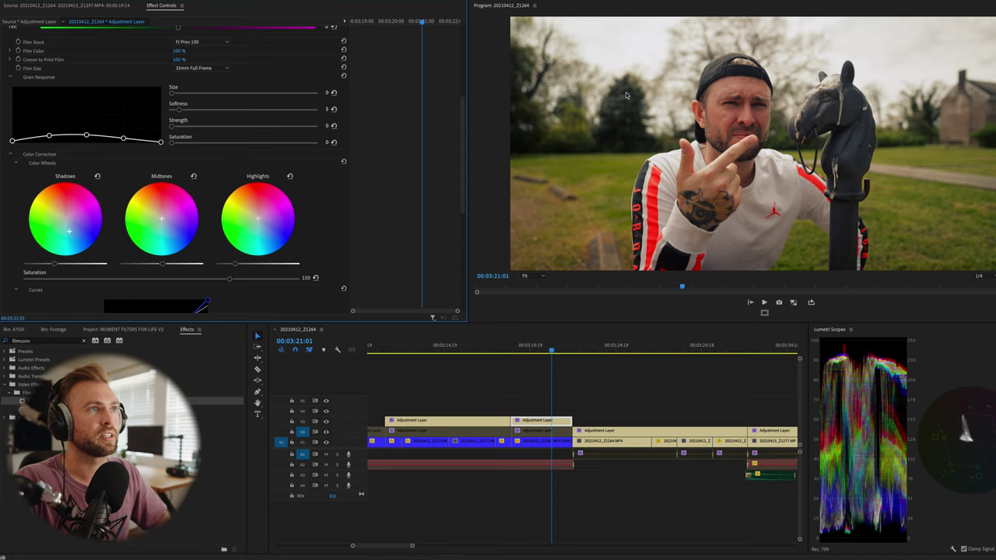
{"action": "left_click_drag", "start_coordinate": [165, 264], "coordinate": [172, 264]}
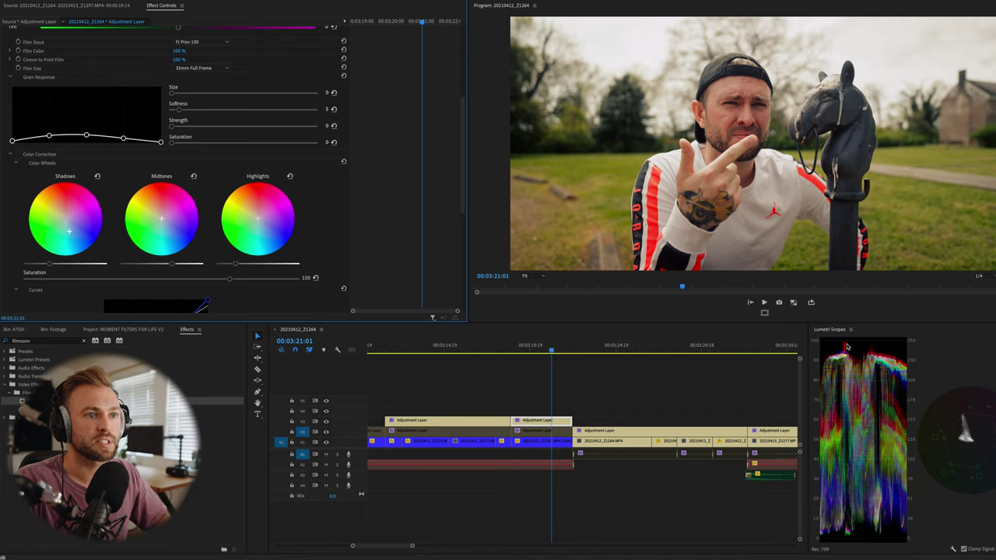
{"action": "scroll", "coordinate": [452, 223], "scroll_direction": "down", "scroll_amount": 5}
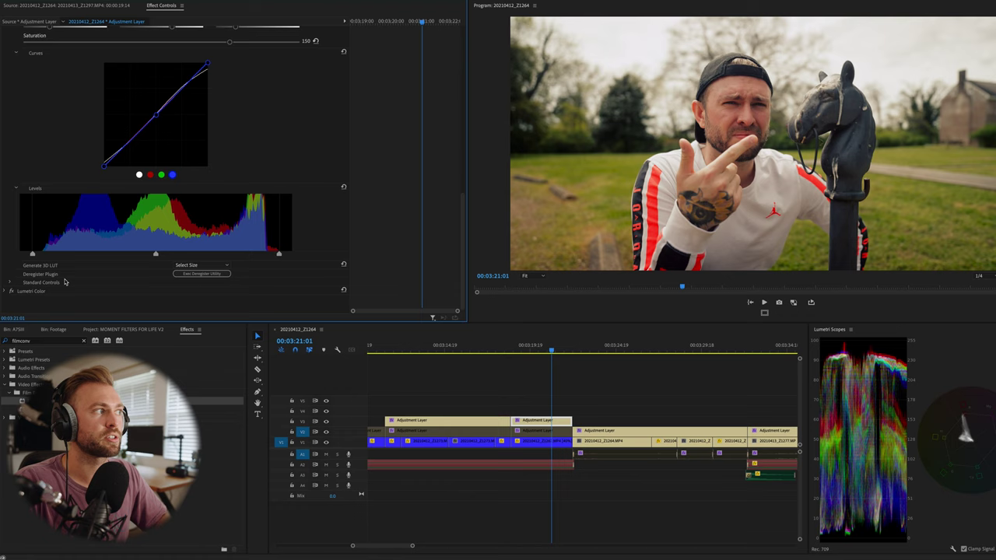
Expand Lumetri Color, then reselect the horse clip's adjustment layer to load its effects
{"action": "left_click", "coordinate": [6, 291]}
{"action": "scroll", "coordinate": [401, 221], "scroll_direction": "down", "scroll_amount": 5}
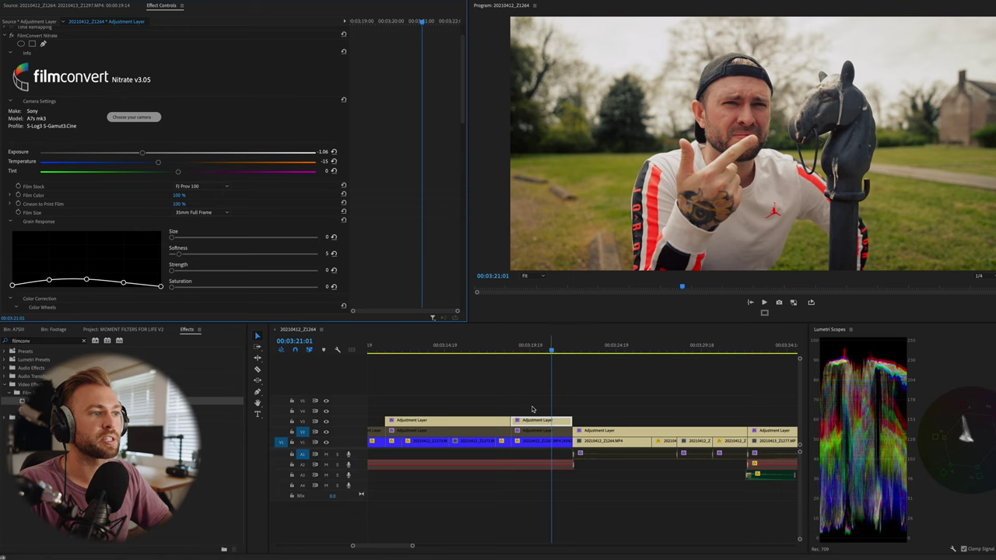
{"action": "left_click", "coordinate": [532, 420]}
{"action": "left_click", "coordinate": [532, 420]}
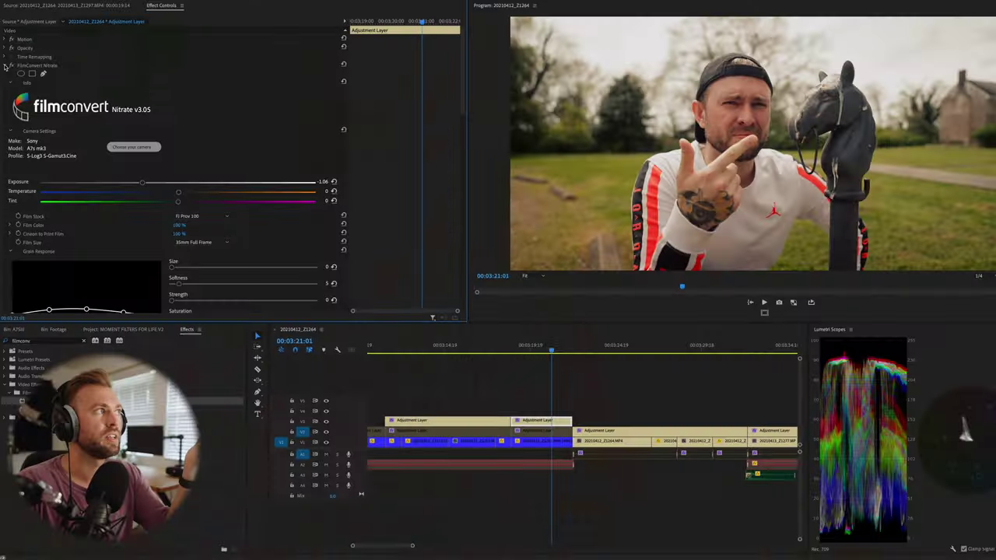
Apply a new Lumetri Color found via 'lum col' and sample the man's face in HSL Secondary
{"action": "triple_click", "coordinate": [42, 340]}
{"action": "type", "text": "lum col"}
{"action": "left_click_drag", "start_coordinate": [31, 402], "coordinate": [39, 83]}
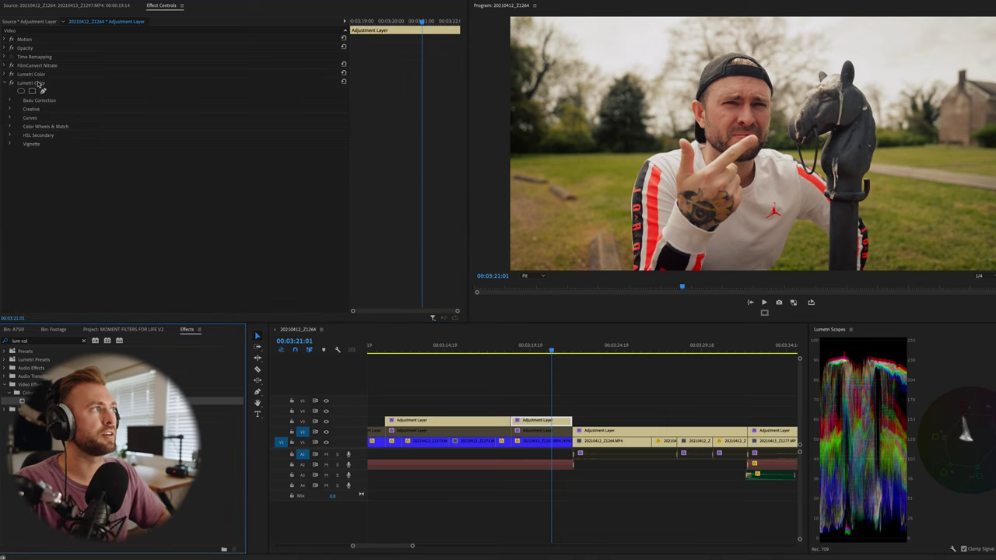
{"action": "left_click", "coordinate": [10, 136]}
{"action": "scroll", "coordinate": [420, 176], "scroll_direction": "down", "scroll_amount": 1}
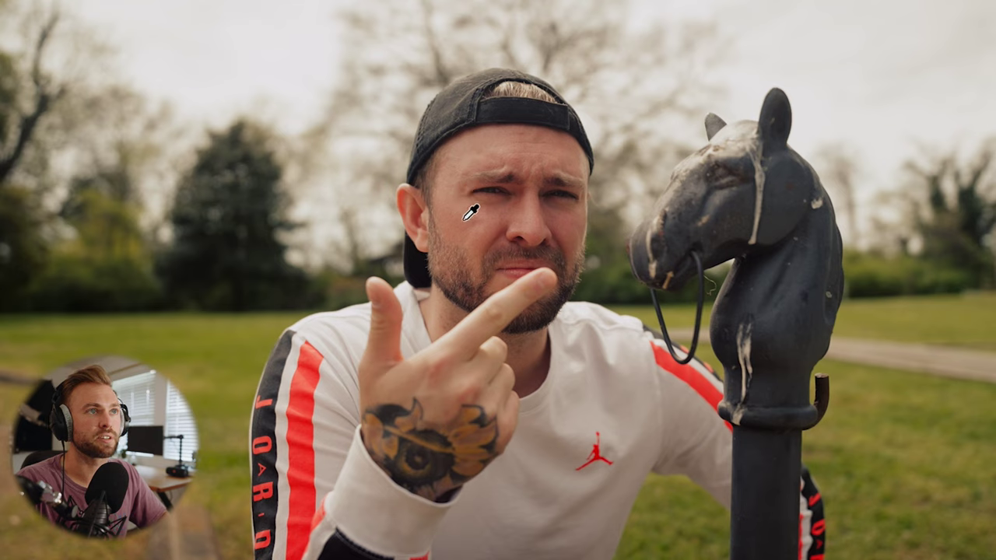
{"action": "left_click", "coordinate": [464, 225]}
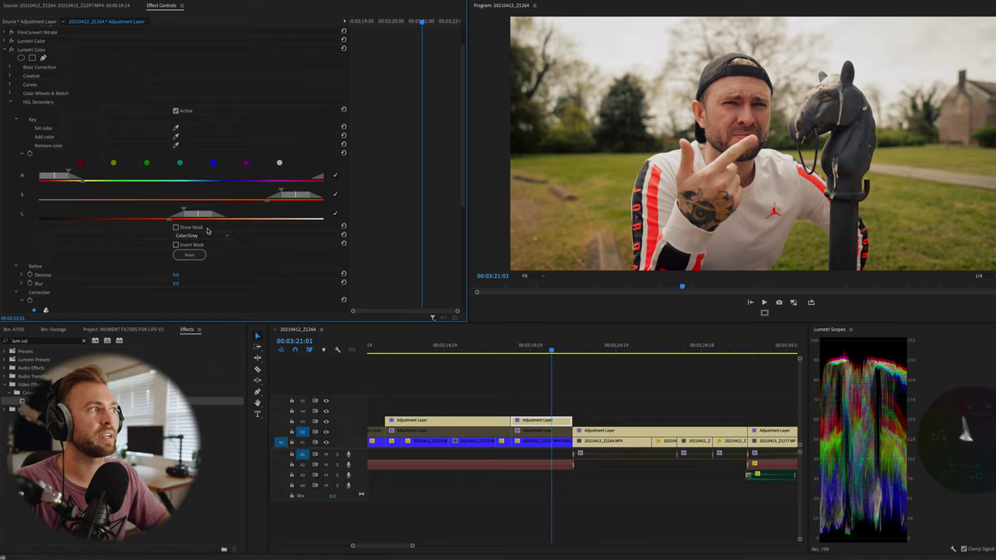
Show the mask, widen the S and L key ranges, and set Refine Blur to 30
{"action": "left_click", "coordinate": [176, 227]}
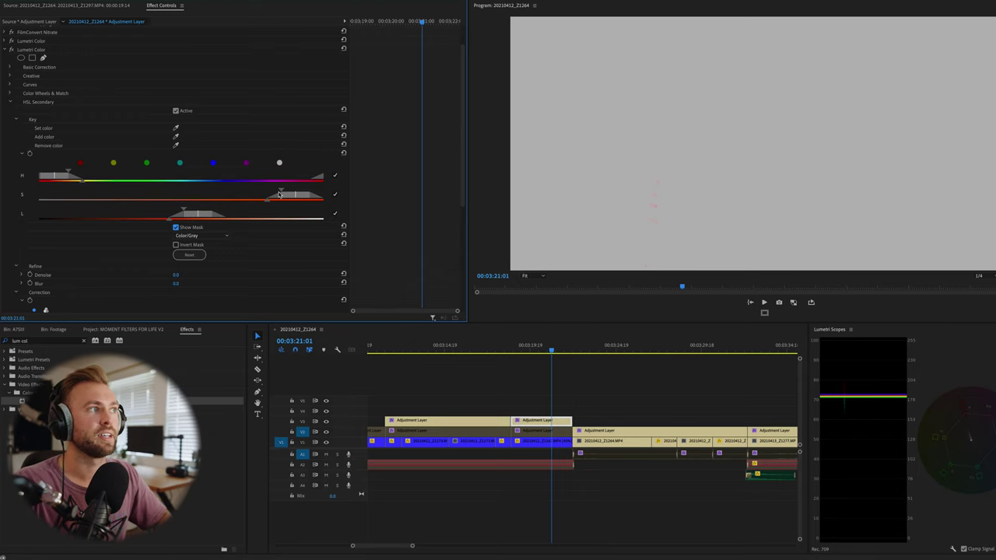
{"action": "left_click_drag", "start_coordinate": [279, 195], "coordinate": [246, 192]}
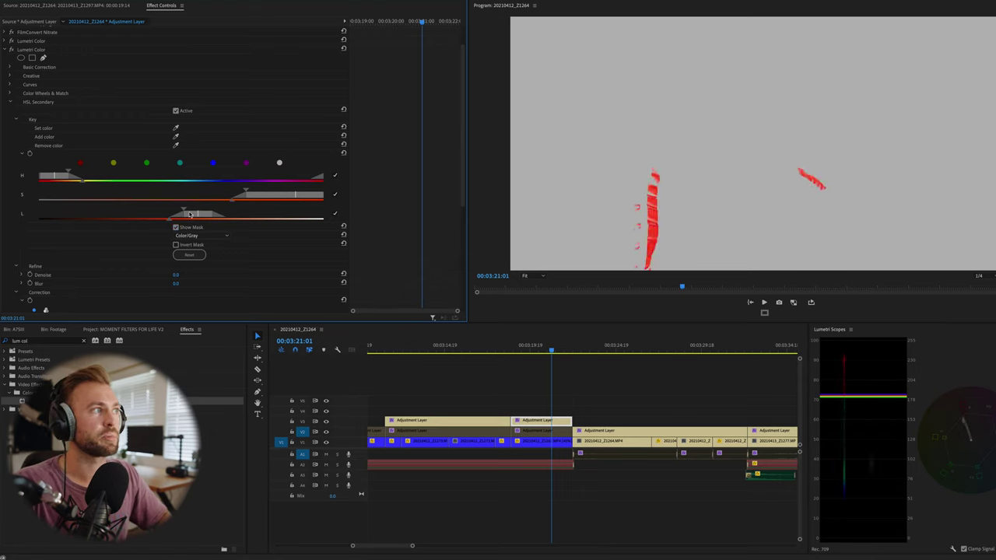
{"action": "left_click_drag", "start_coordinate": [168, 211], "coordinate": [83, 175]}
{"action": "left_click_drag", "start_coordinate": [261, 197], "coordinate": [217, 211]}
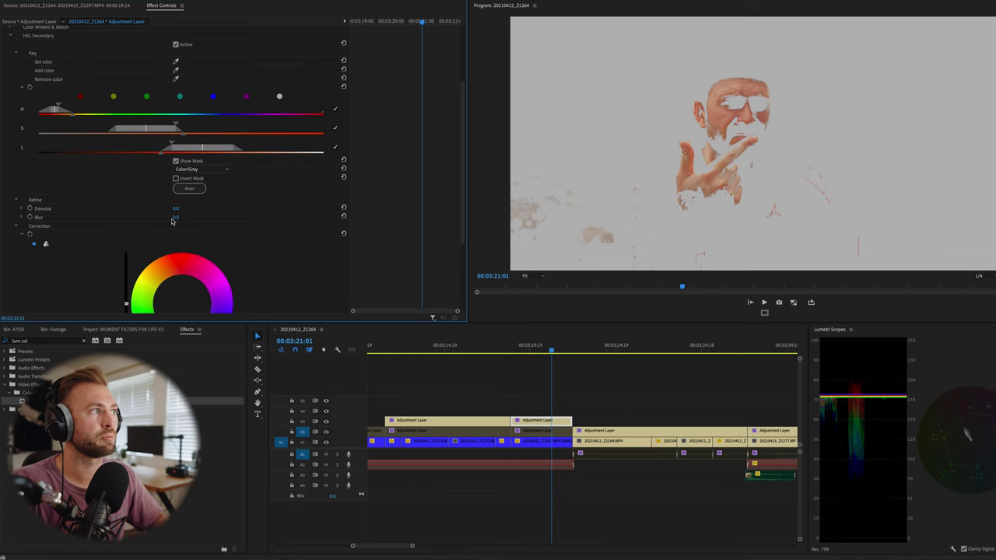
{"action": "left_click", "coordinate": [183, 216]}
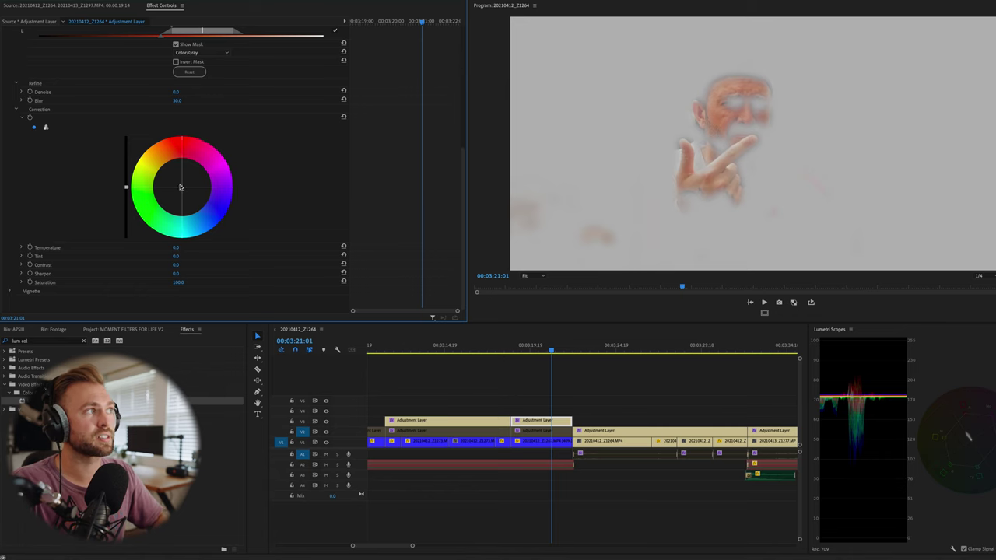
Tint the keyed skin toward red on the HSL Secondary wheel, then ease it near neutral
{"action": "scroll", "coordinate": [358, 199], "scroll_direction": "up", "scroll_amount": 3}
{"action": "scroll", "coordinate": [370, 185], "scroll_direction": "down", "scroll_amount": 3}
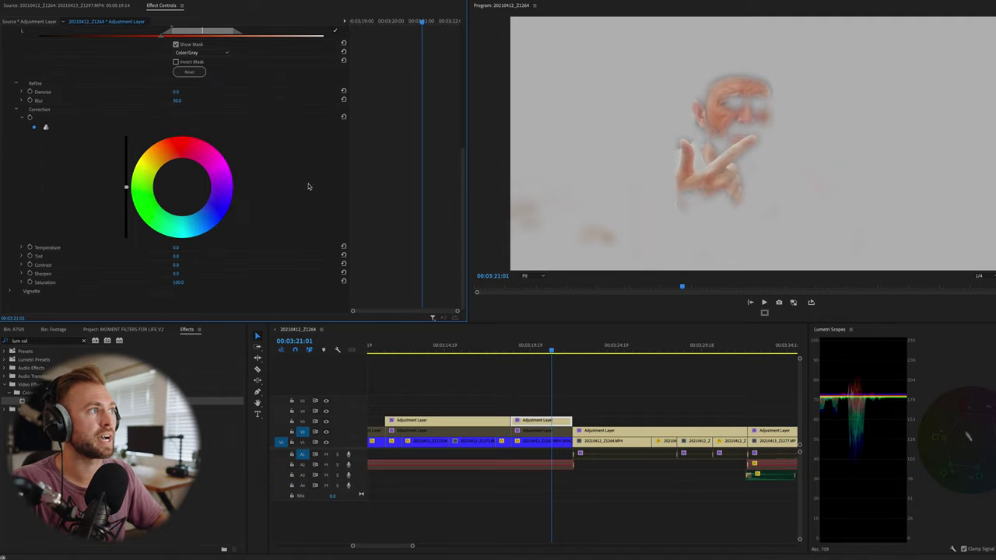
{"action": "left_click_drag", "start_coordinate": [184, 188], "coordinate": [154, 202]}
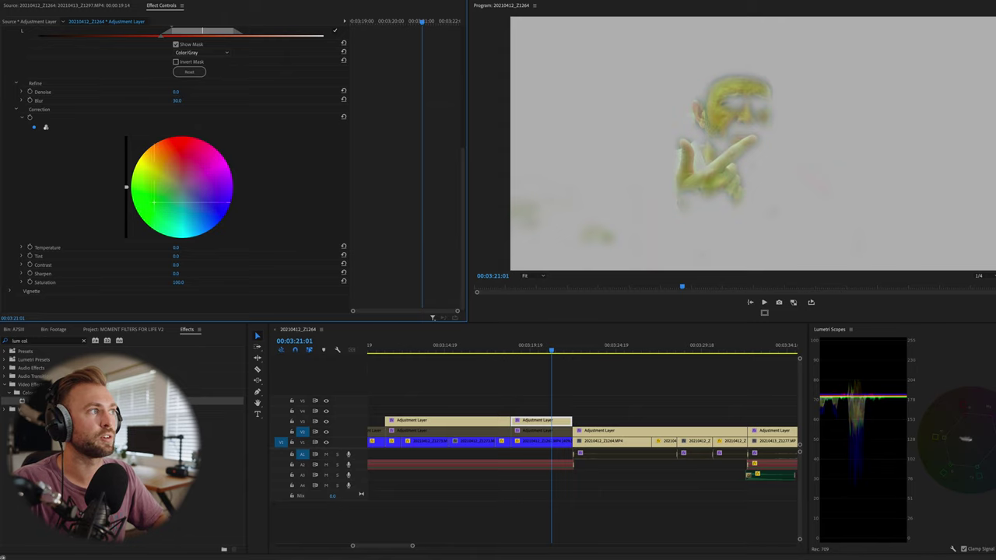
{"action": "scroll", "coordinate": [345, 131], "scroll_direction": "up", "scroll_amount": 2}
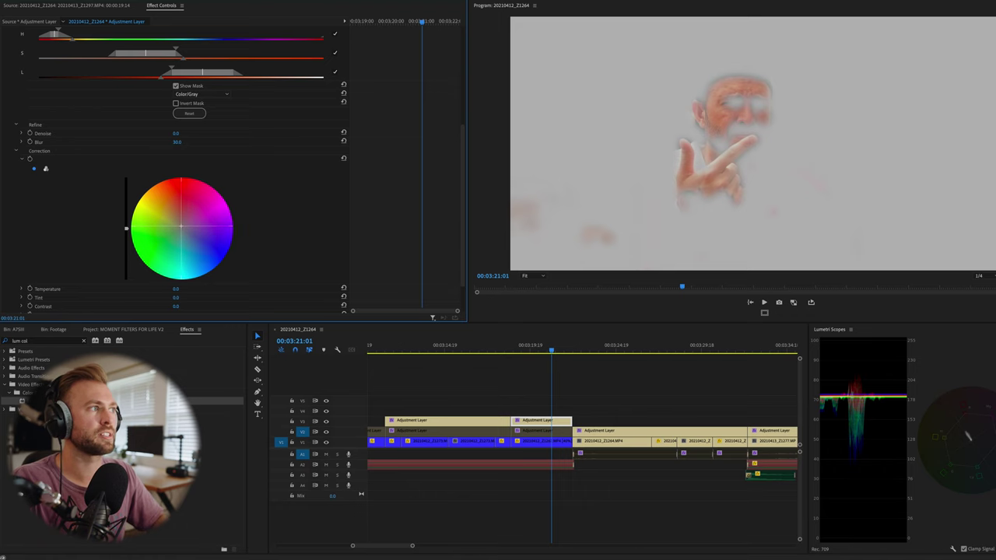
{"action": "left_click_drag", "start_coordinate": [181, 226], "coordinate": [173, 216]}
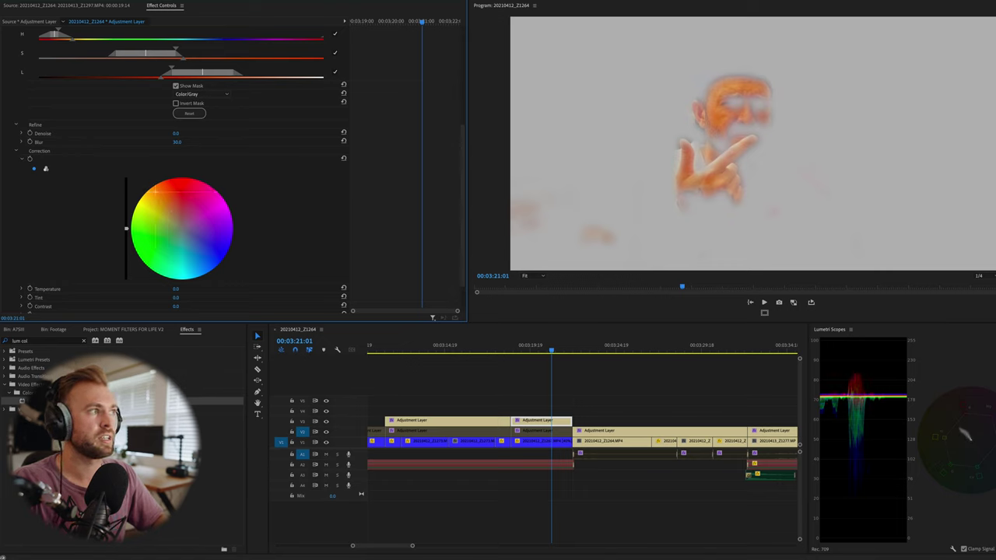
{"action": "left_click_drag", "start_coordinate": [162, 200], "coordinate": [173, 209]}
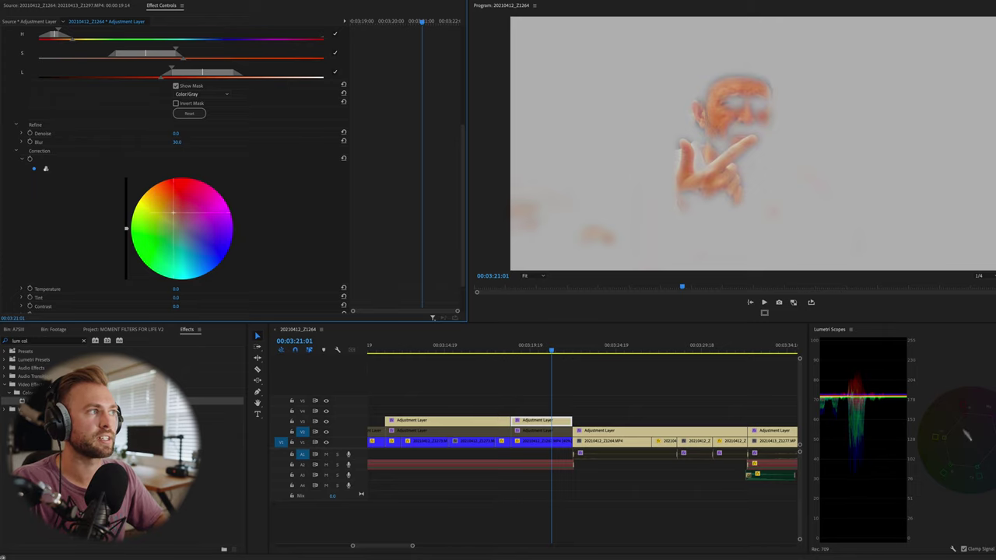
Hide the HSL Secondary mask and toggle the skin correction off and on to compare
{"action": "left_click", "coordinate": [176, 86]}
{"action": "scroll", "coordinate": [410, 177], "scroll_direction": "up", "scroll_amount": 3}
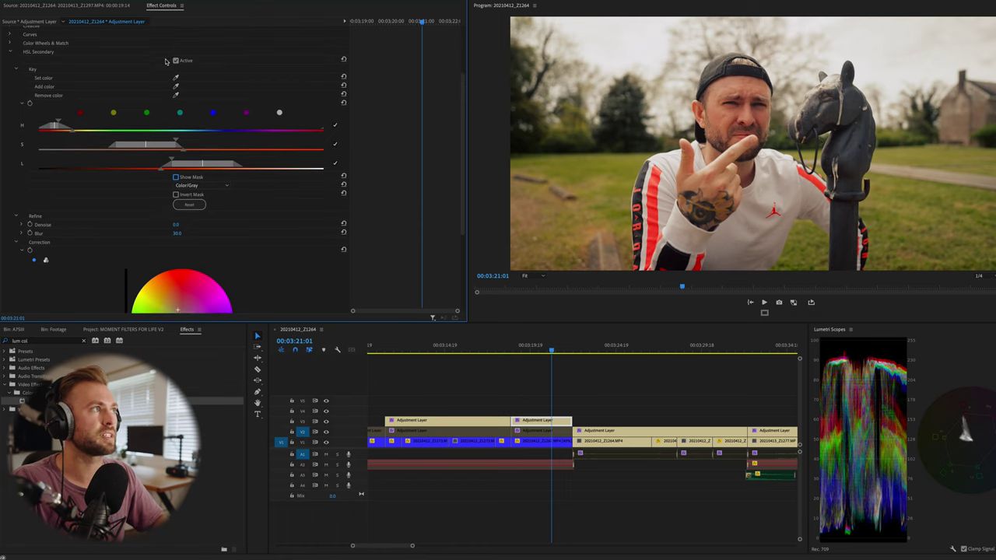
{"action": "left_click", "coordinate": [176, 60]}
{"action": "left_click", "coordinate": [176, 61]}
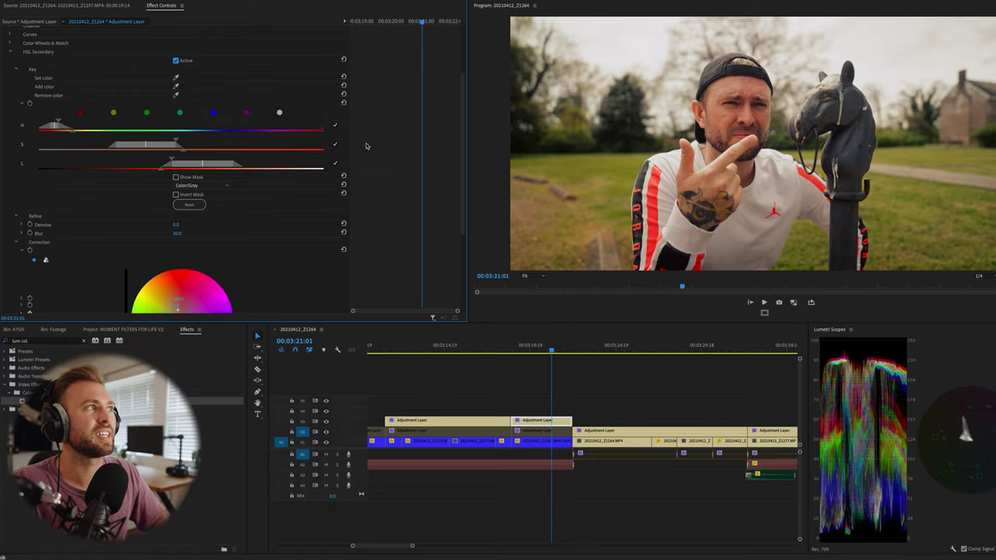
Lower the skin-tone correction's saturation to 80
{"action": "scroll", "coordinate": [377, 144], "scroll_direction": "down", "scroll_amount": 5}
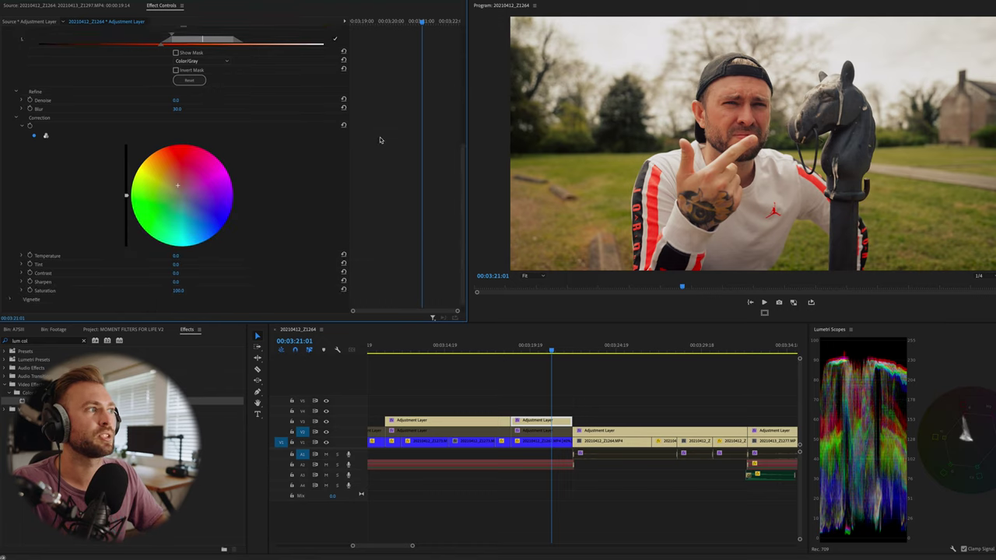
{"action": "scroll", "coordinate": [379, 140], "scroll_direction": "down", "scroll_amount": 1}
{"action": "left_click_drag", "start_coordinate": [177, 281], "coordinate": [212, 282]}
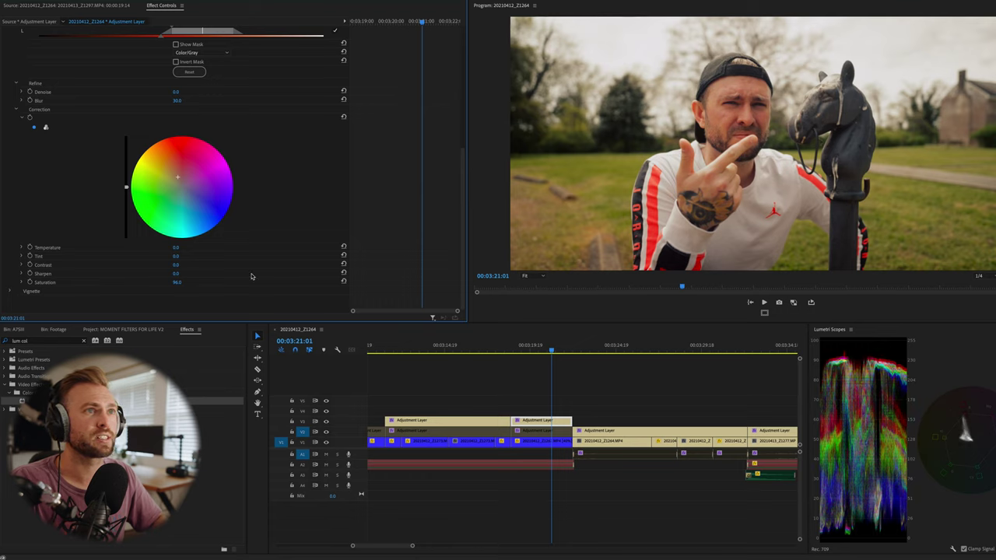
{"action": "type", "text": "0"}
{"action": "key", "text": "Return"}
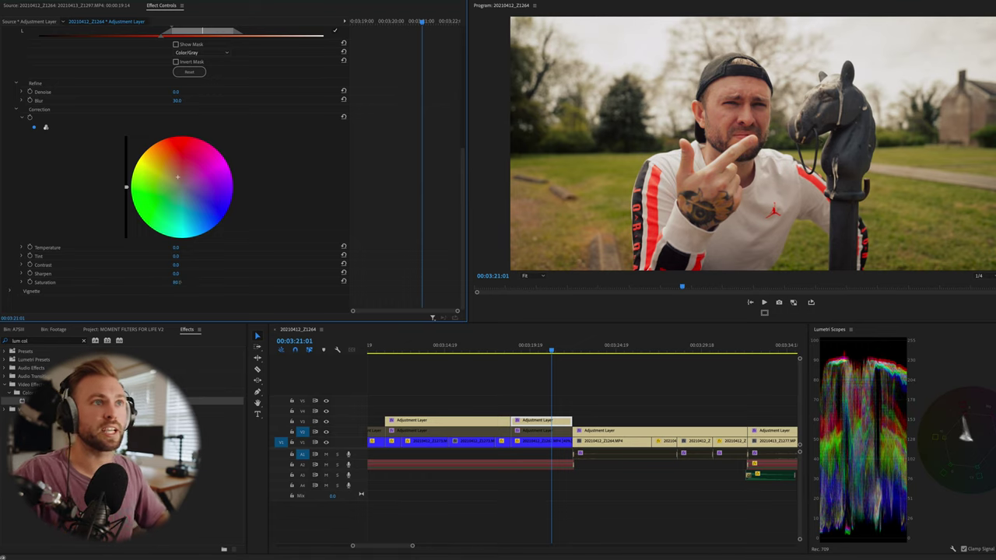